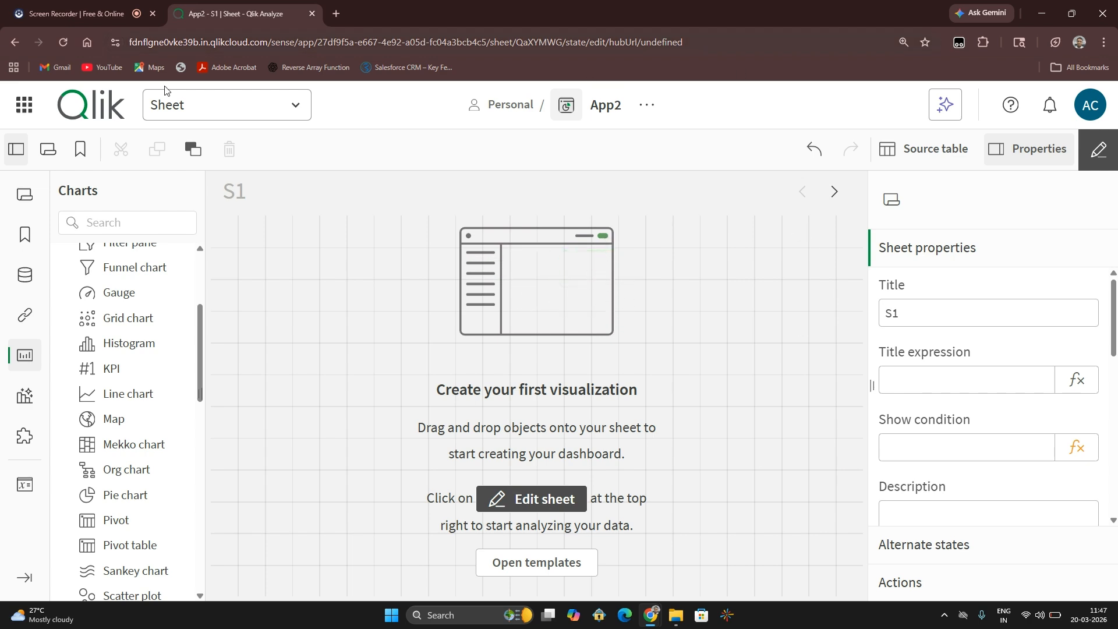
left_click(76, 14)
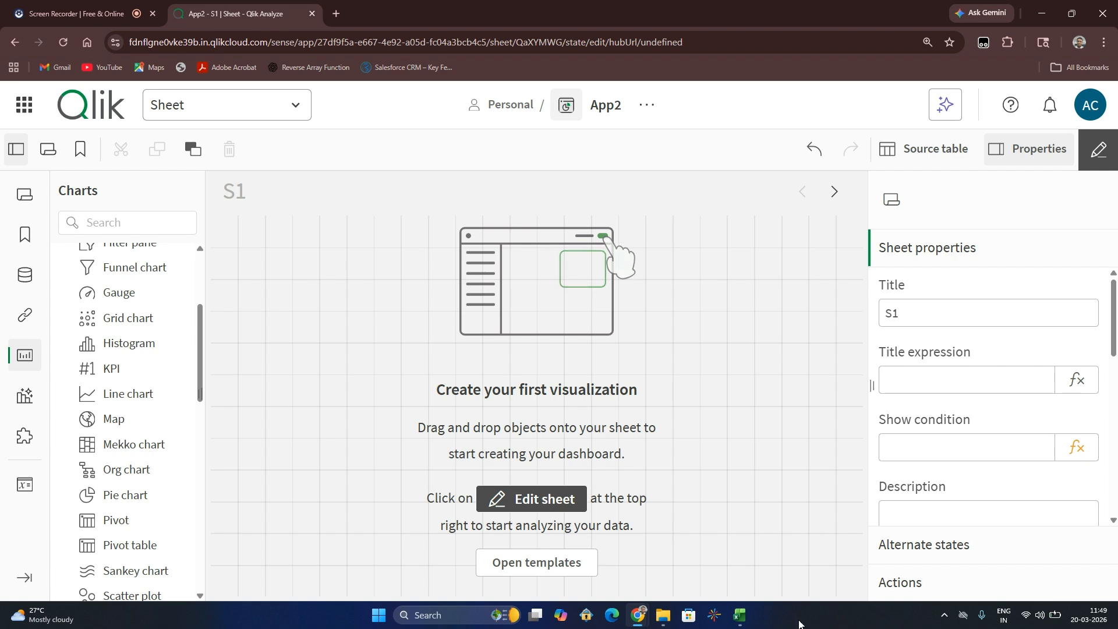
Step: Switch to the org_hierarchy.xlsx workbook in Excel and review the Employee, Manager and Team Size column headings
left_click(738, 622)
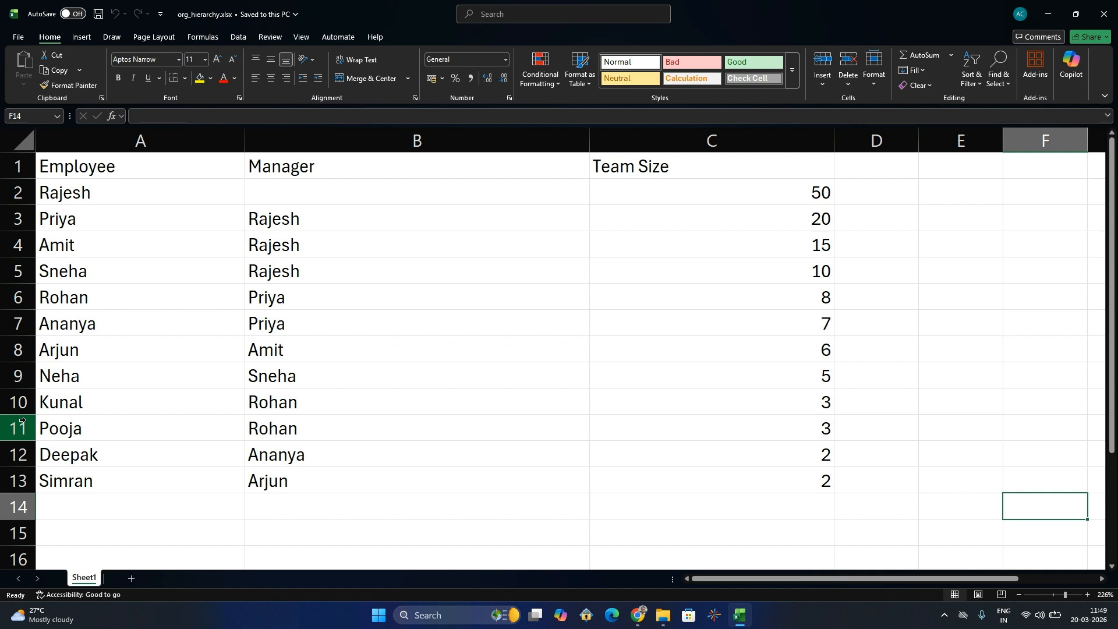
left_click(106, 158)
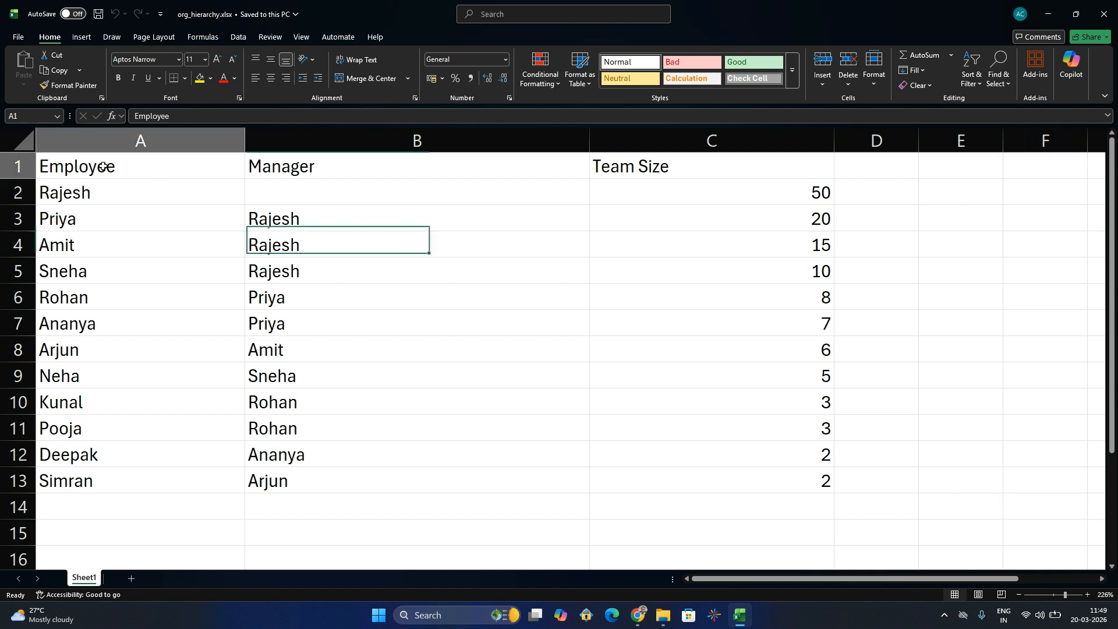
left_click(346, 174)
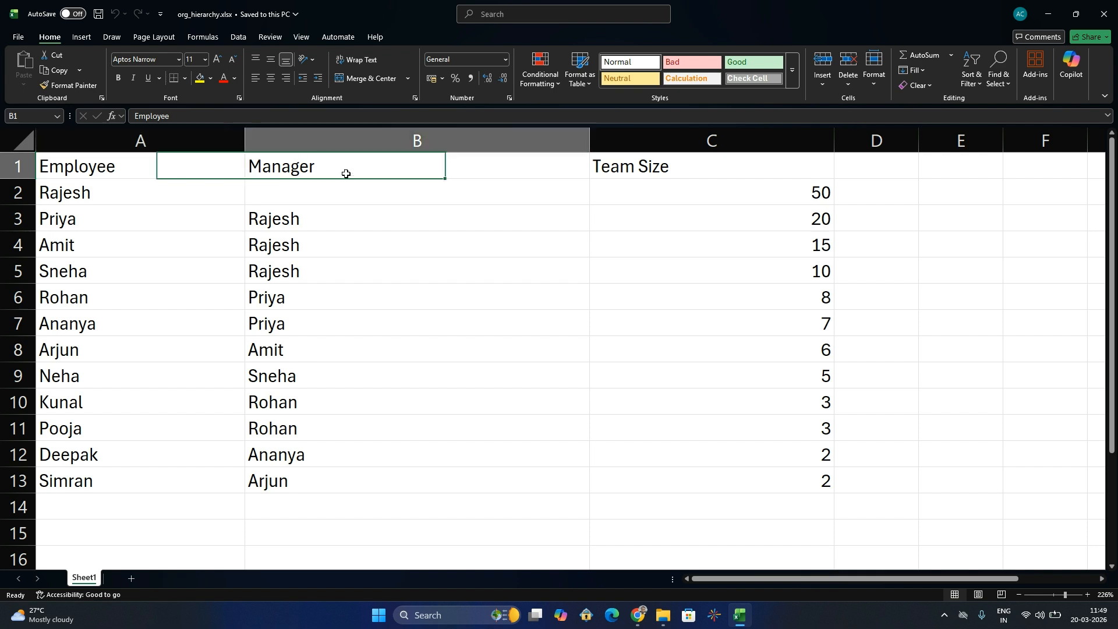
left_click(683, 174)
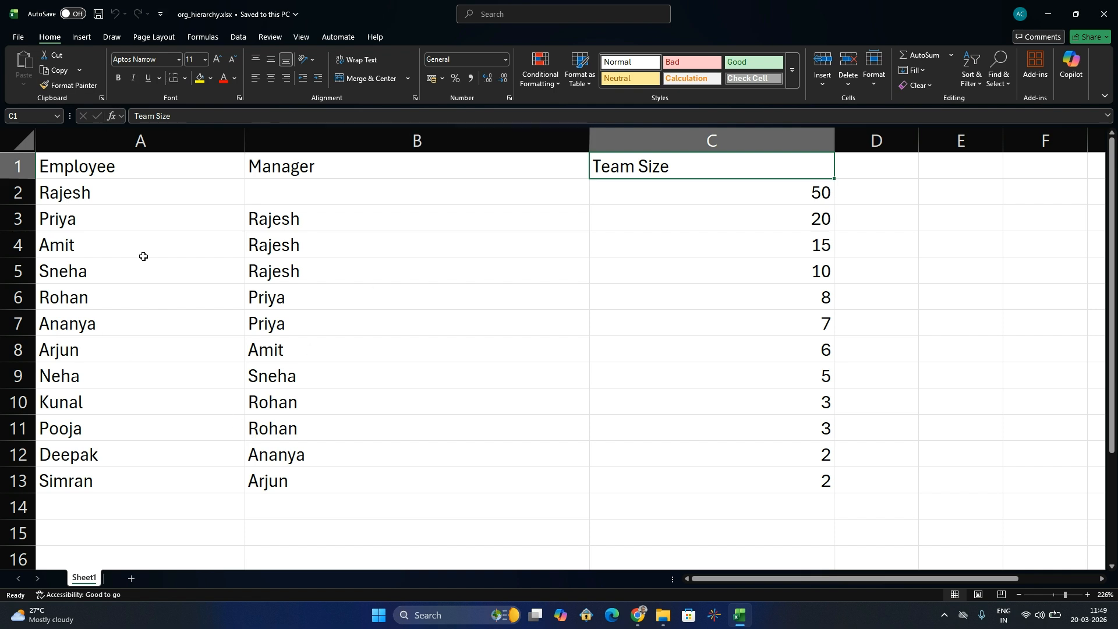
Step: Examine the first employee record in row 2, checking its employee, manager and team size cells against the headings
left_click(63, 194)
left_click(290, 202)
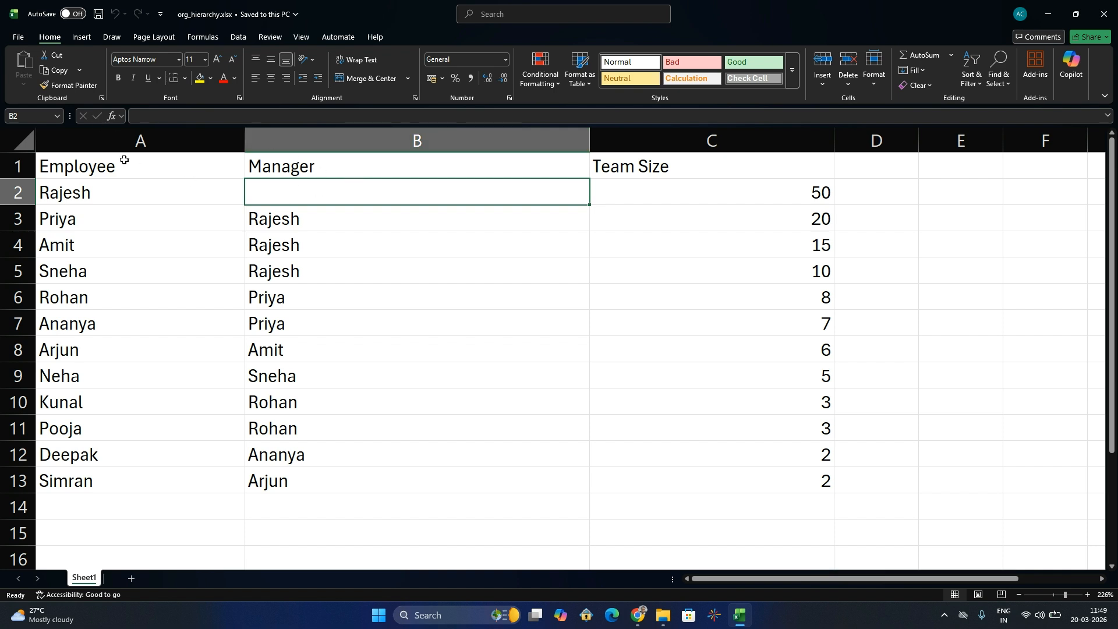
left_click(124, 160)
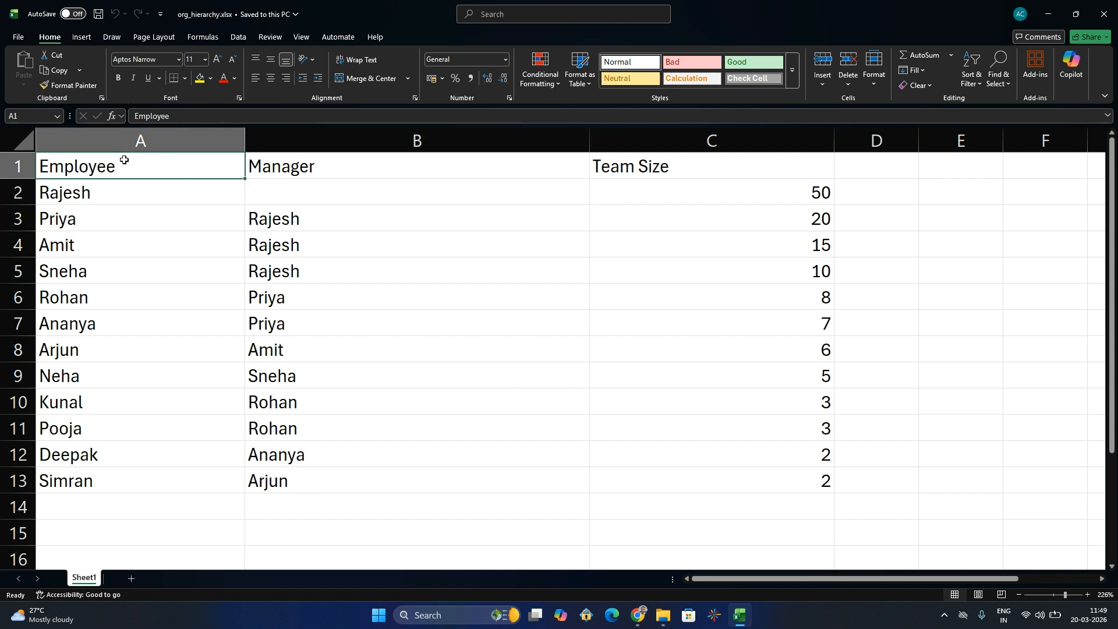
left_click(87, 203)
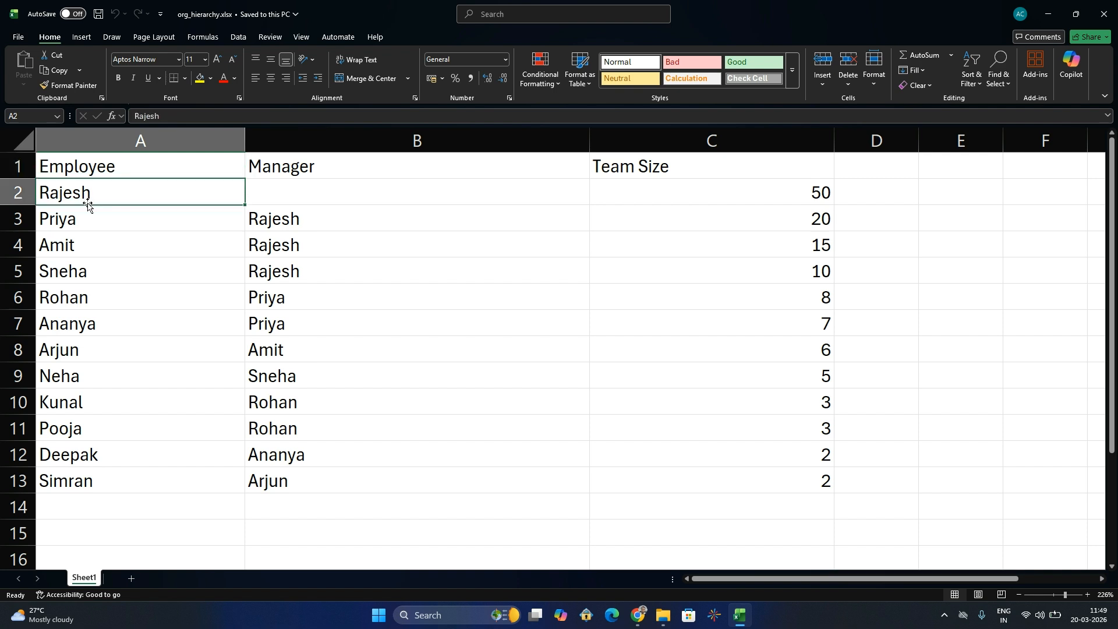
left_click(284, 193)
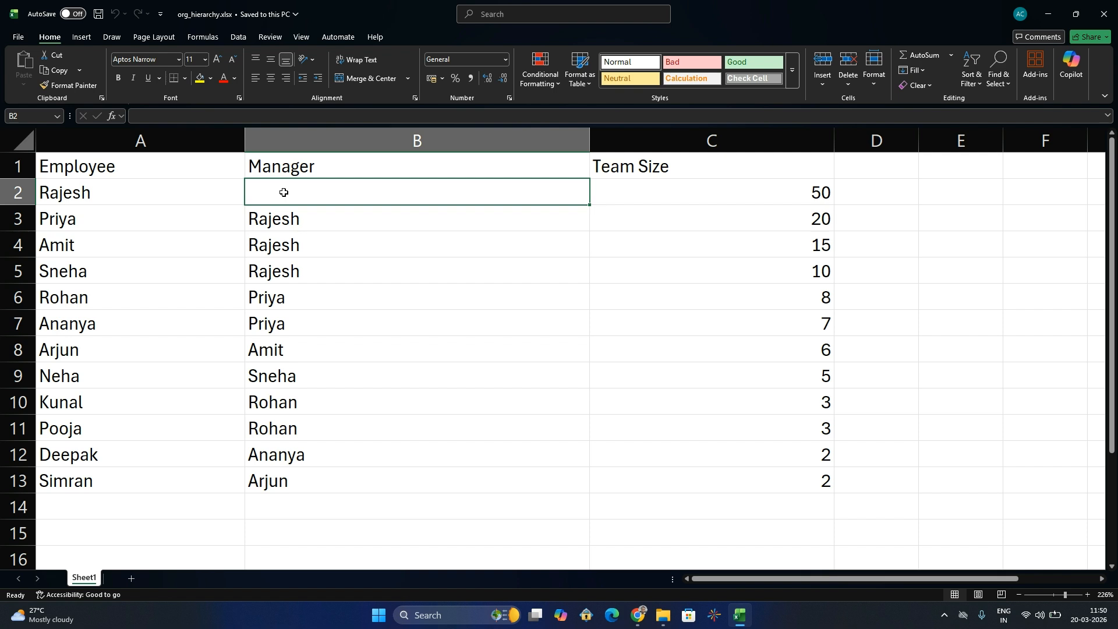
left_click(73, 200)
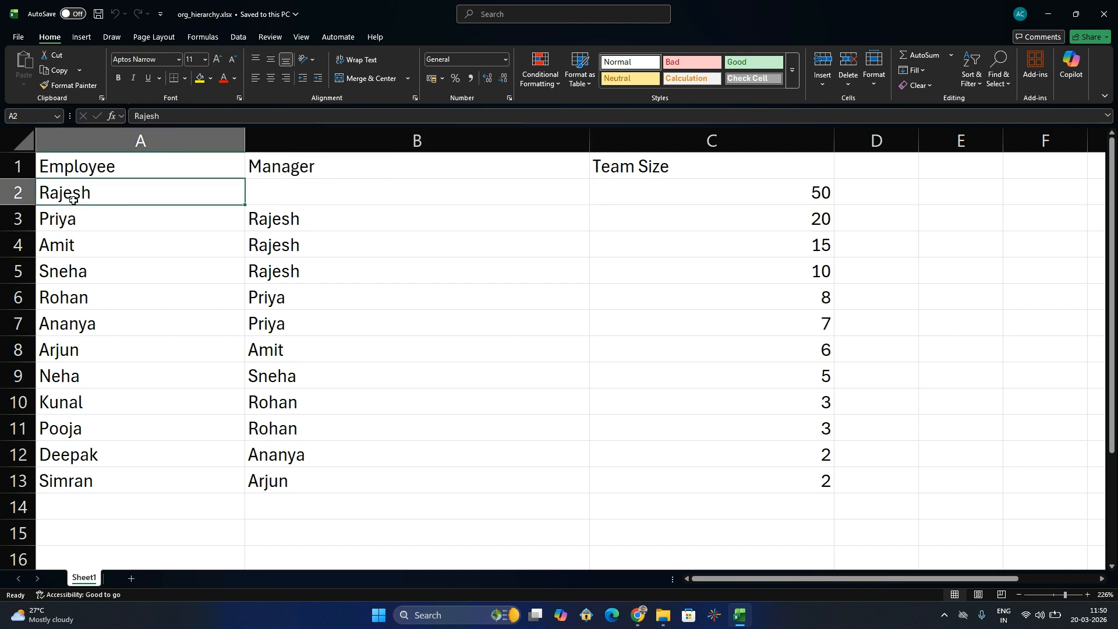
left_click(276, 184)
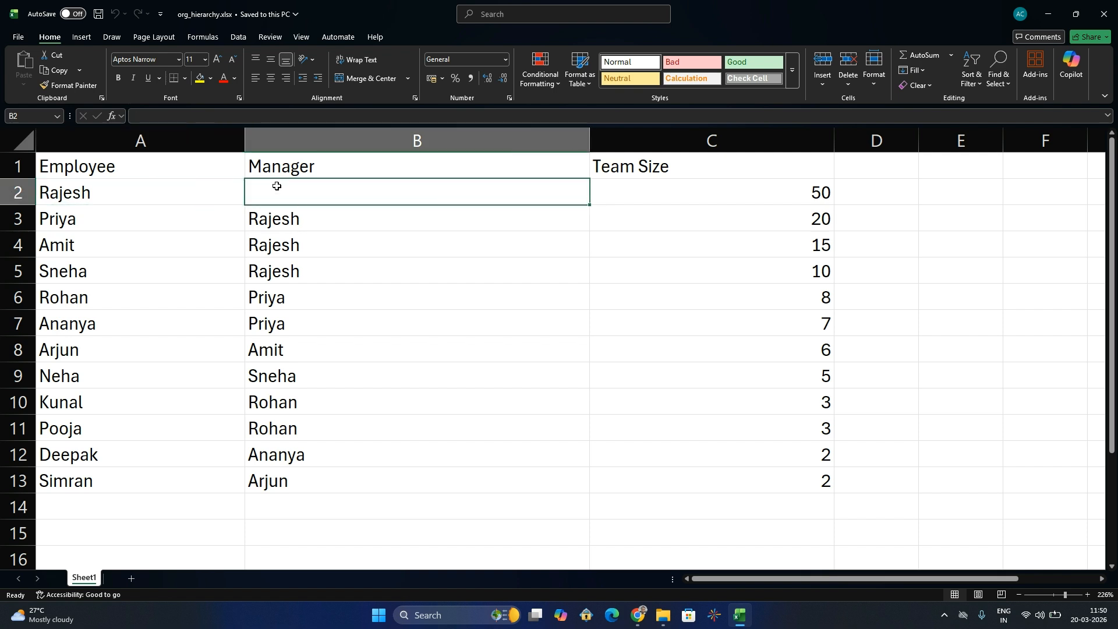
left_click(752, 201)
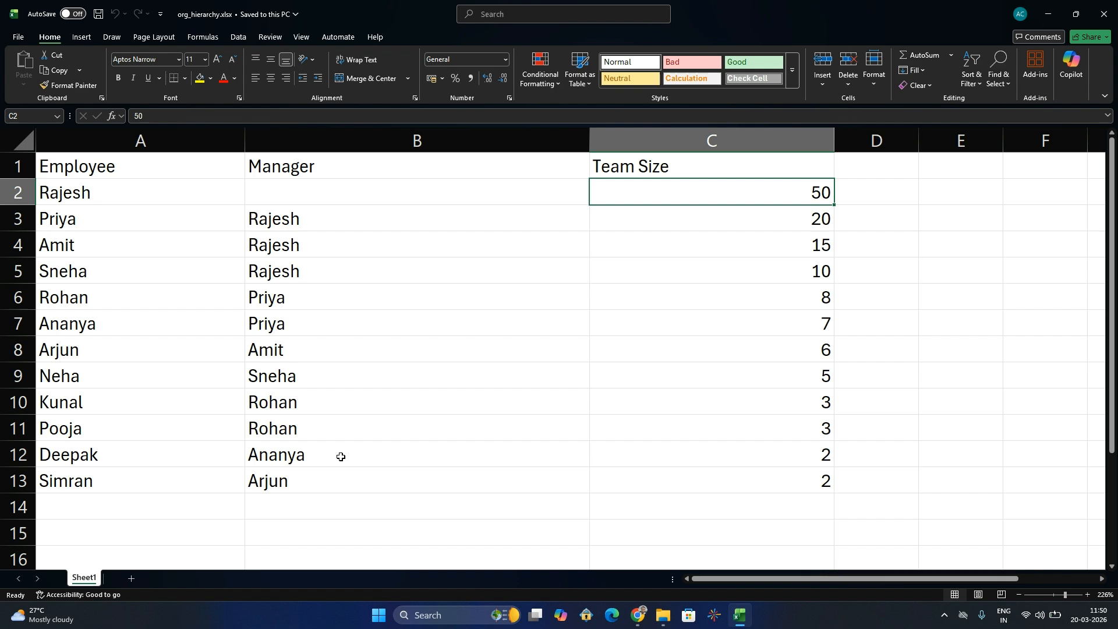
left_click(105, 196)
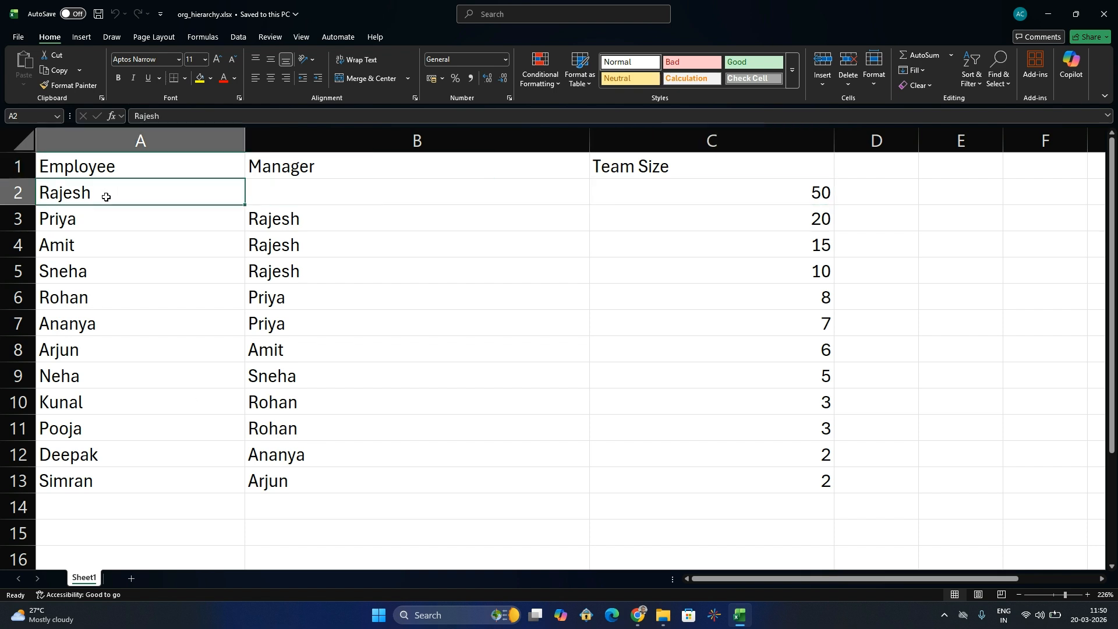
left_click(802, 192)
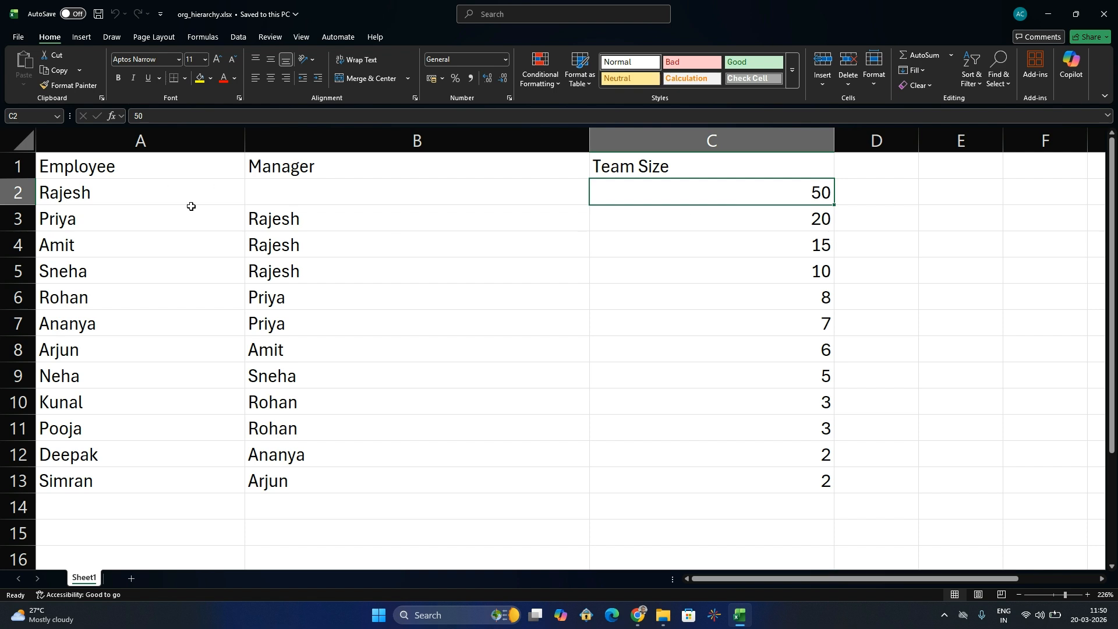
left_click(362, 184)
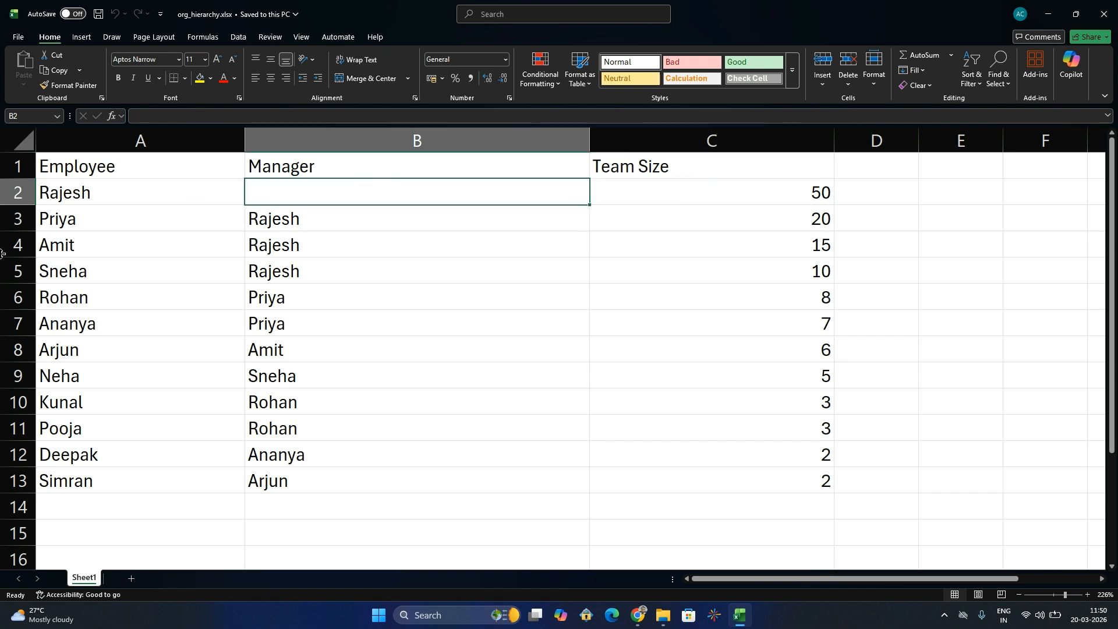
Step: Examine the employee, manager and team size values in rows 3 to 5 and check the end of the data
left_click(76, 211)
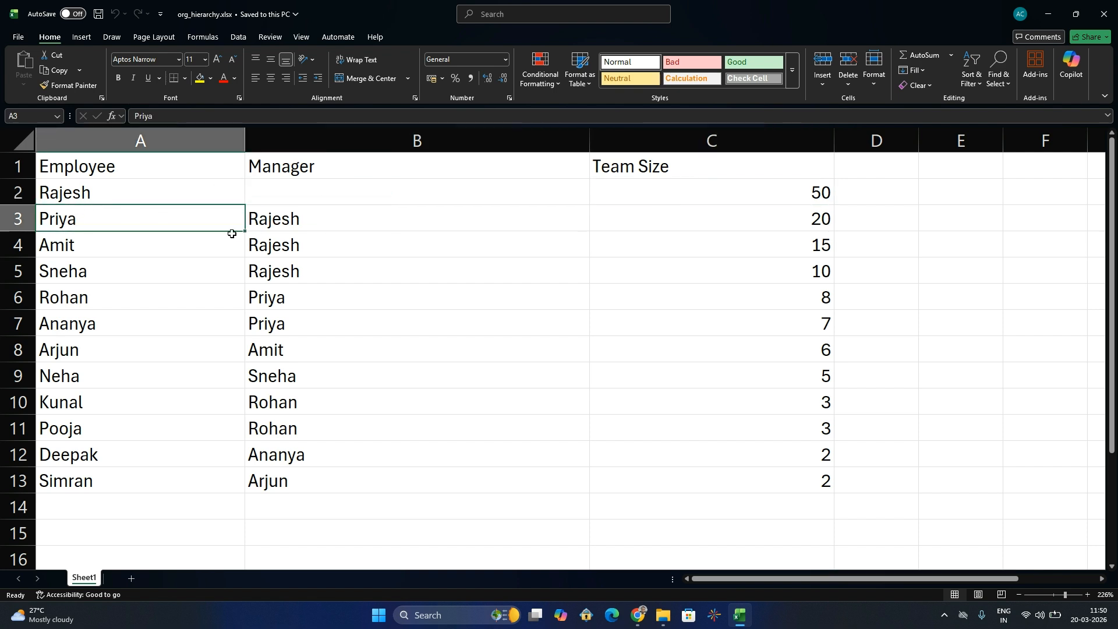
left_click(267, 231)
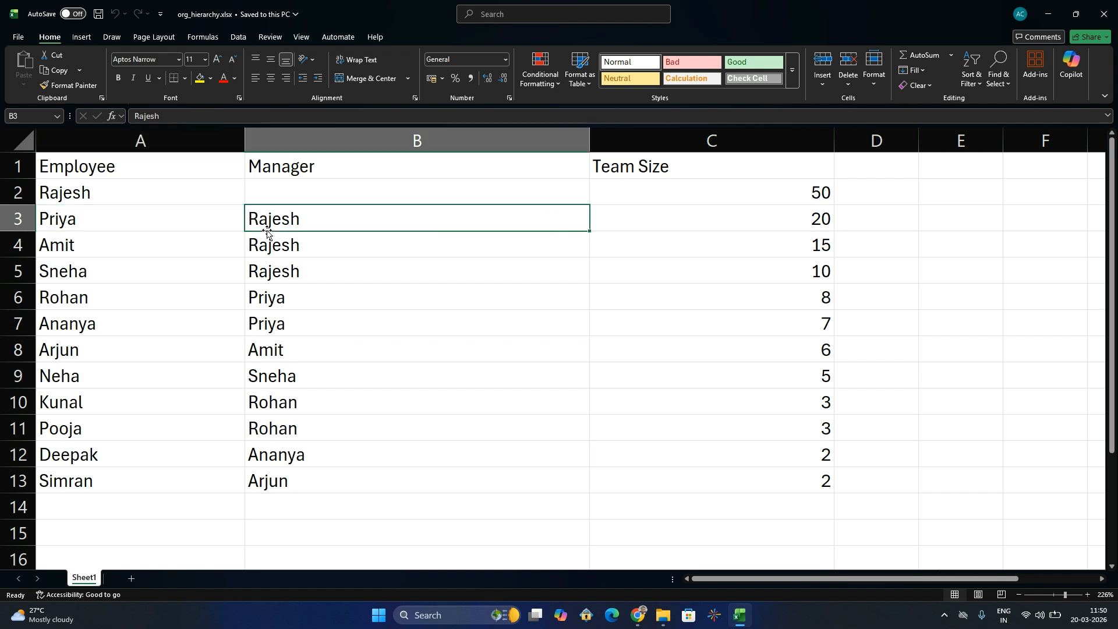
left_click(809, 221)
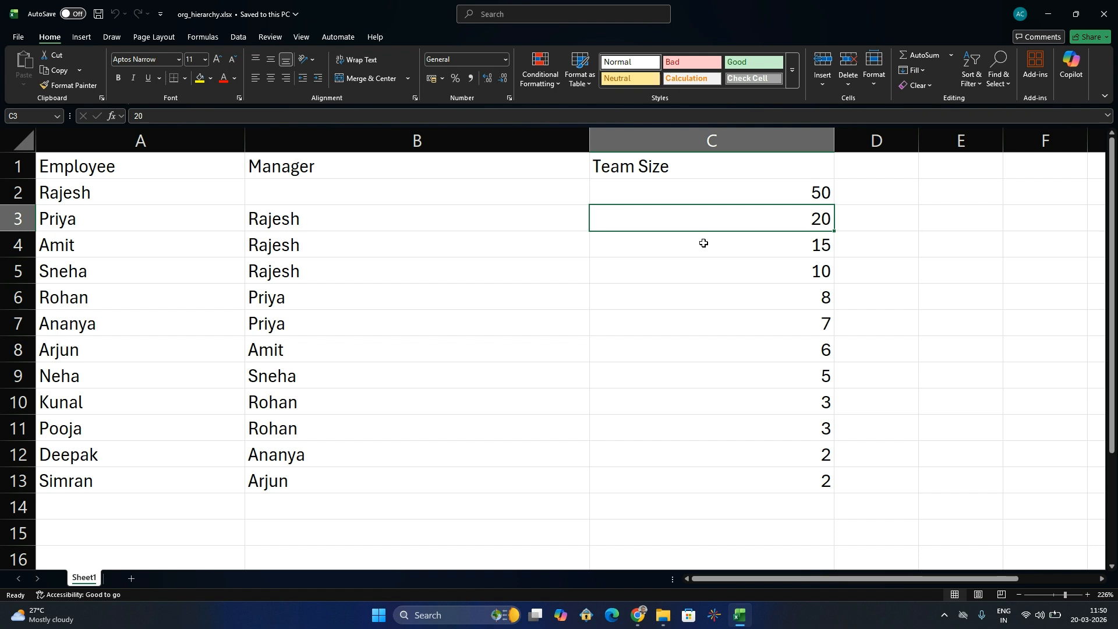
left_click(41, 250)
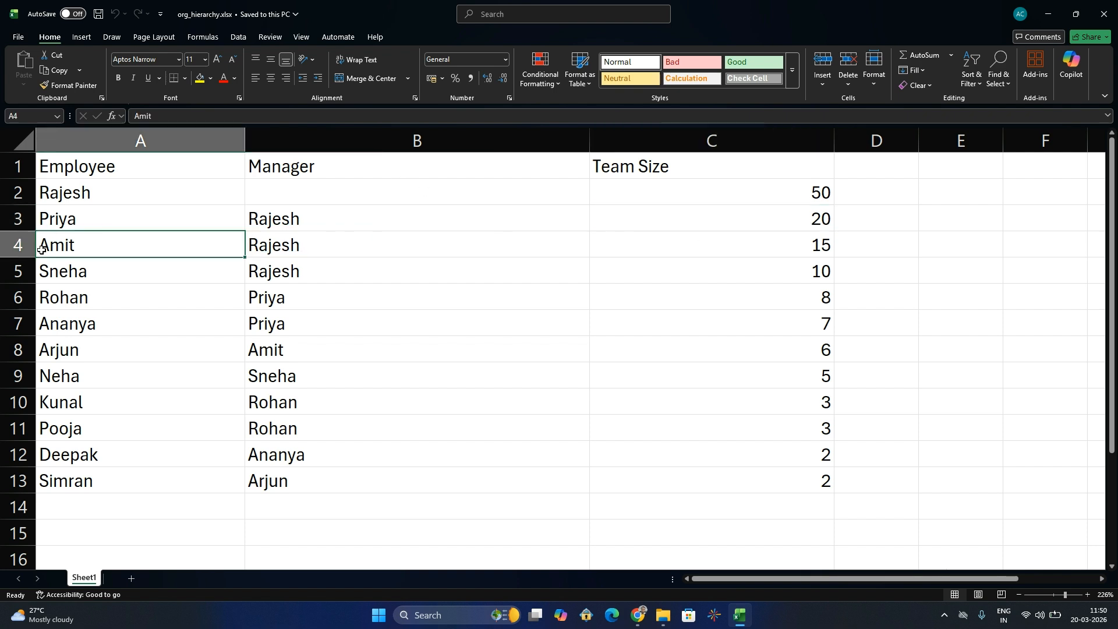
left_click(284, 248)
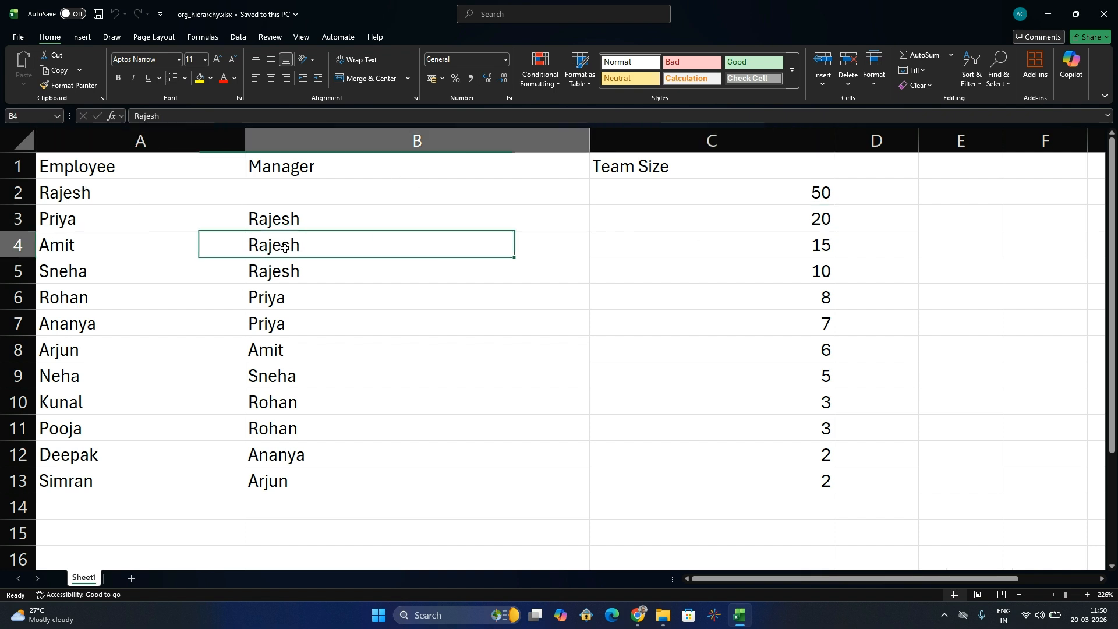
left_click(779, 237)
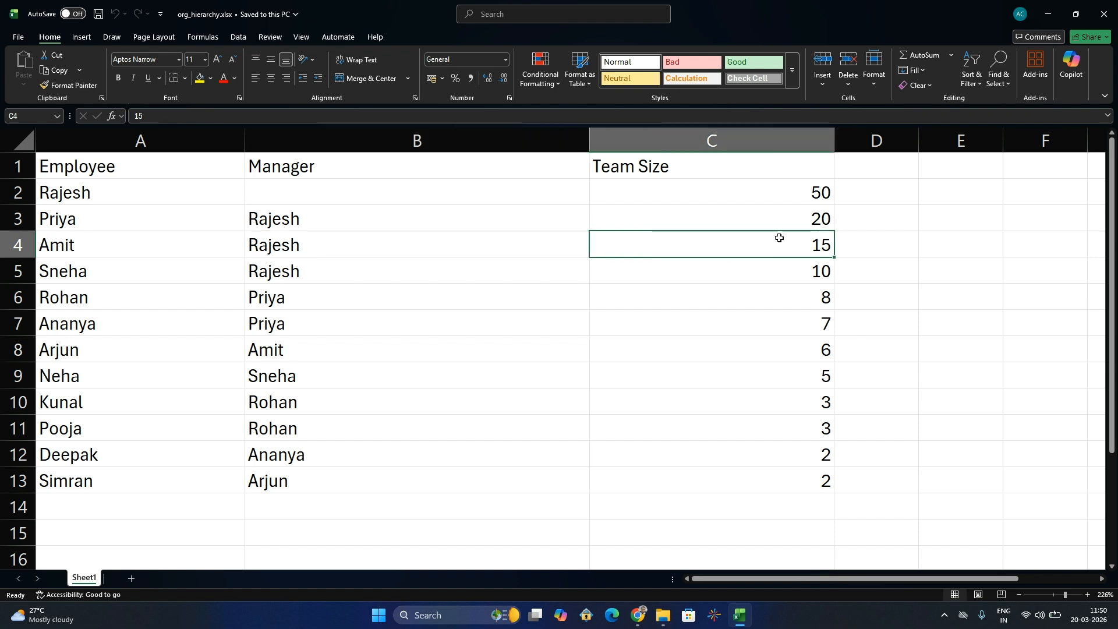
left_click(74, 283)
left_click(292, 262)
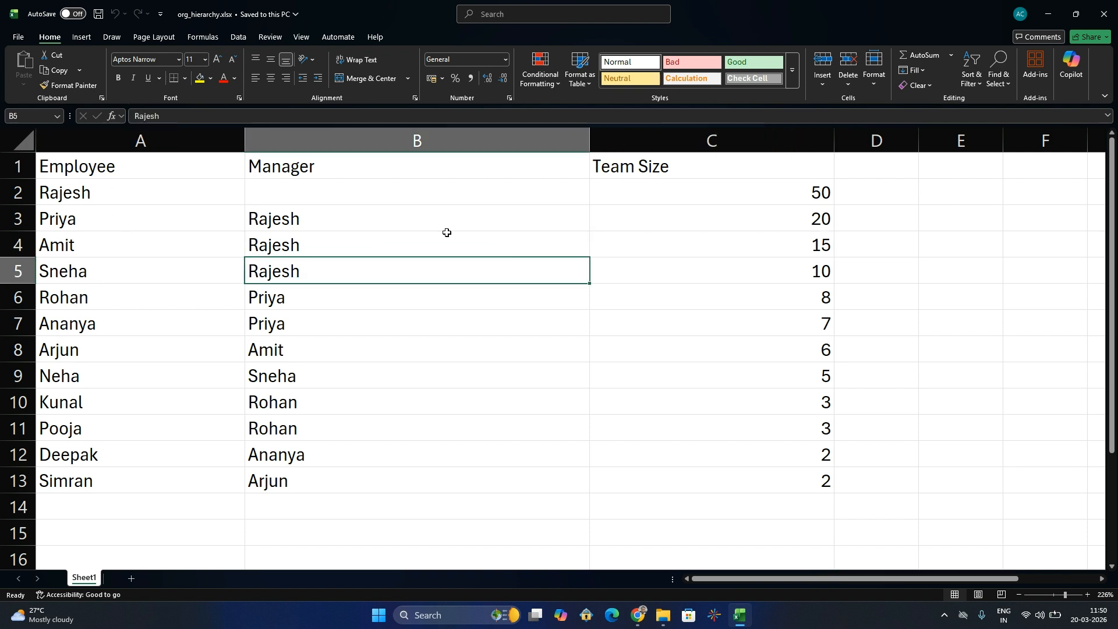
left_click(810, 274)
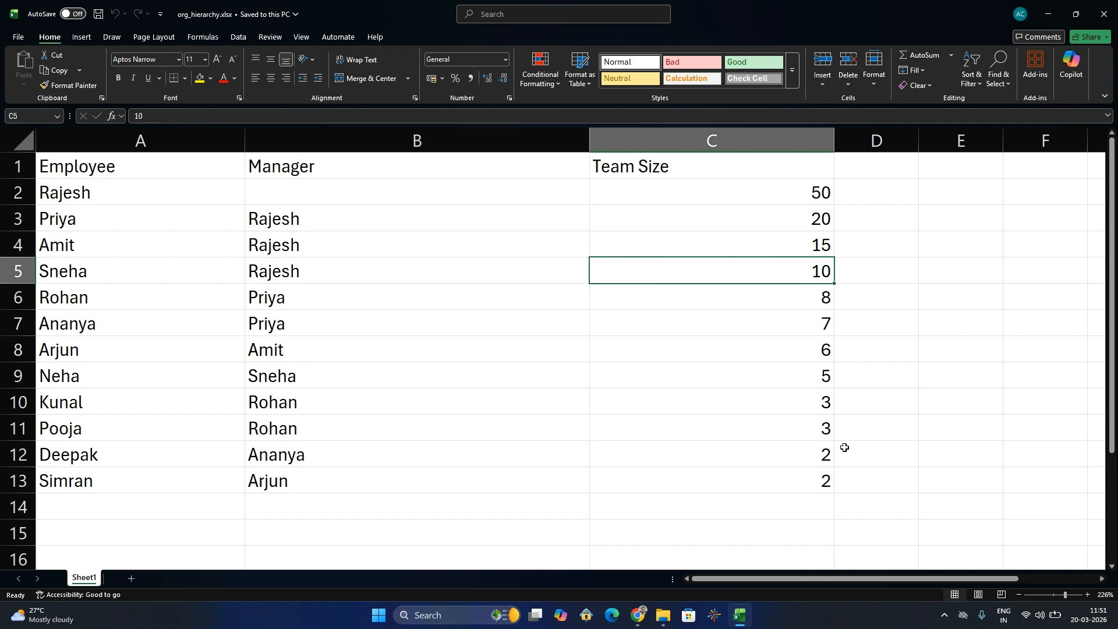
left_click(112, 276)
key("Right")
left_click(821, 476)
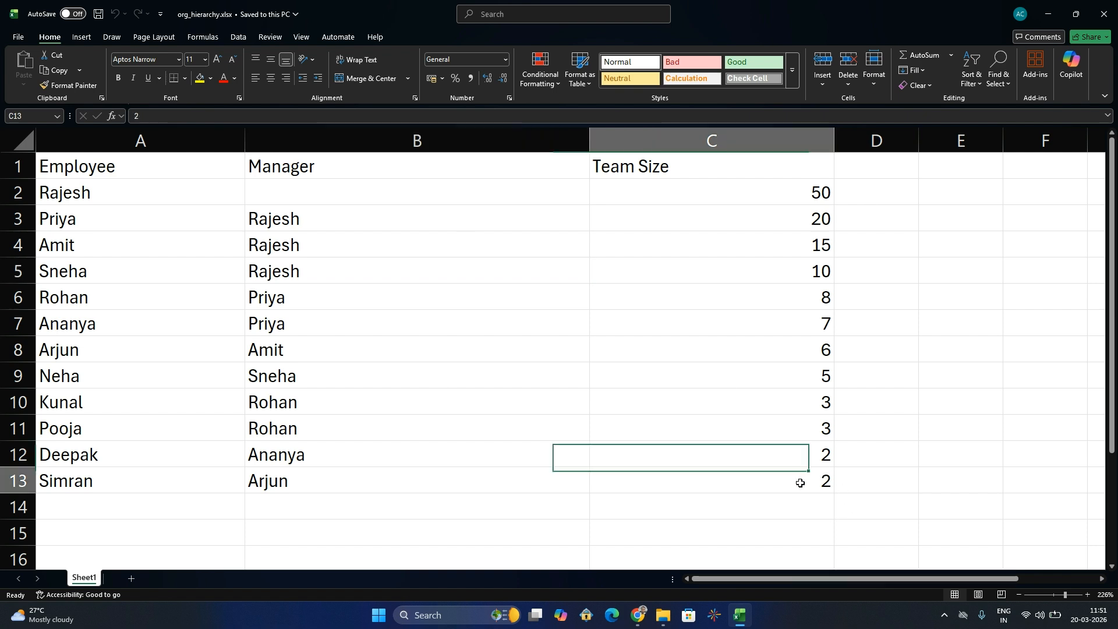
left_click(352, 509)
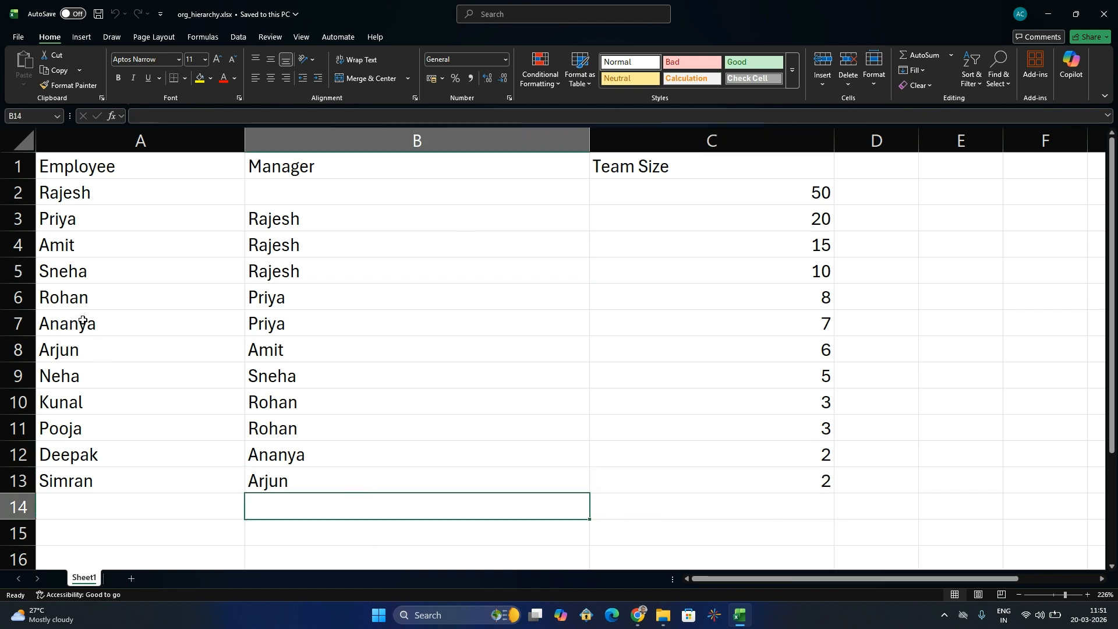
Step: Examine the employee, manager and team size values of the next hierarchy level in rows 6 to 8
left_click(64, 299)
left_click(289, 291)
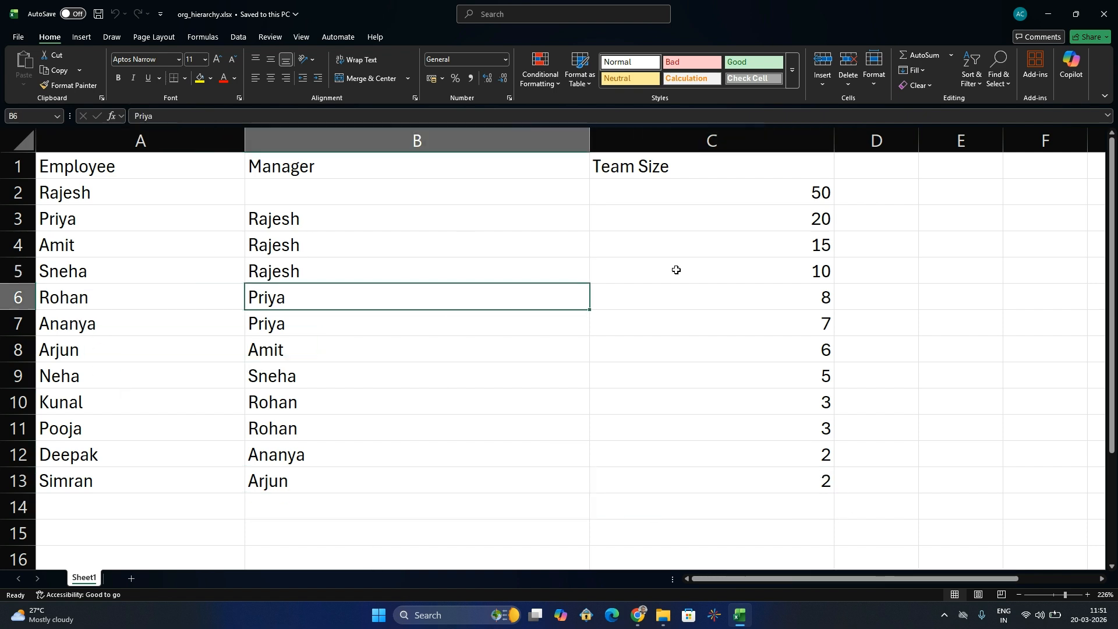
left_click(777, 304)
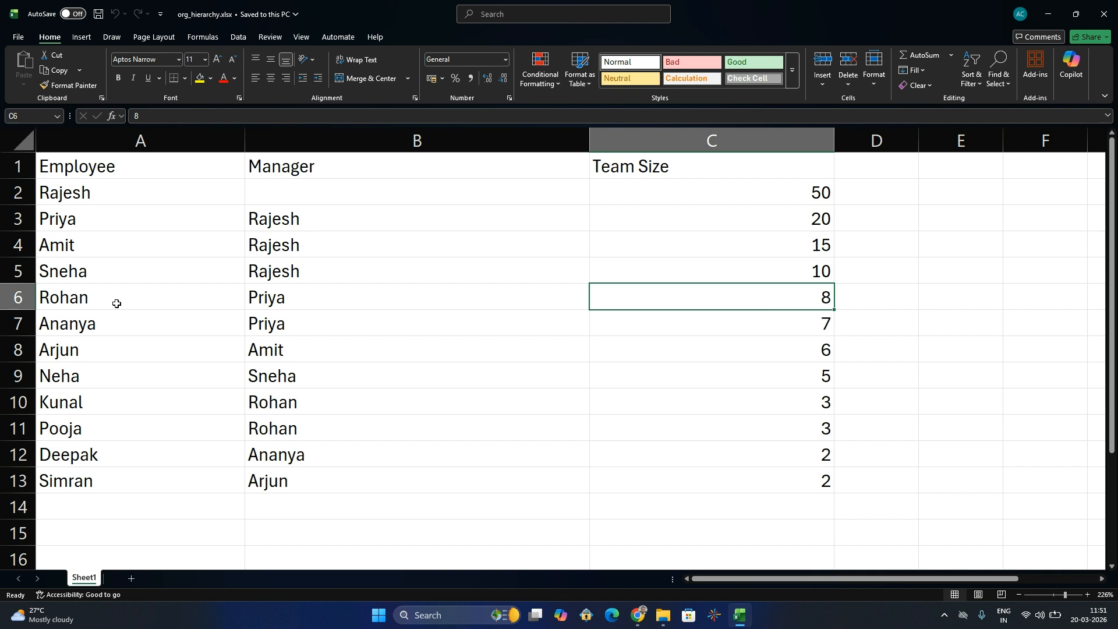
left_click(86, 325)
left_click(273, 324)
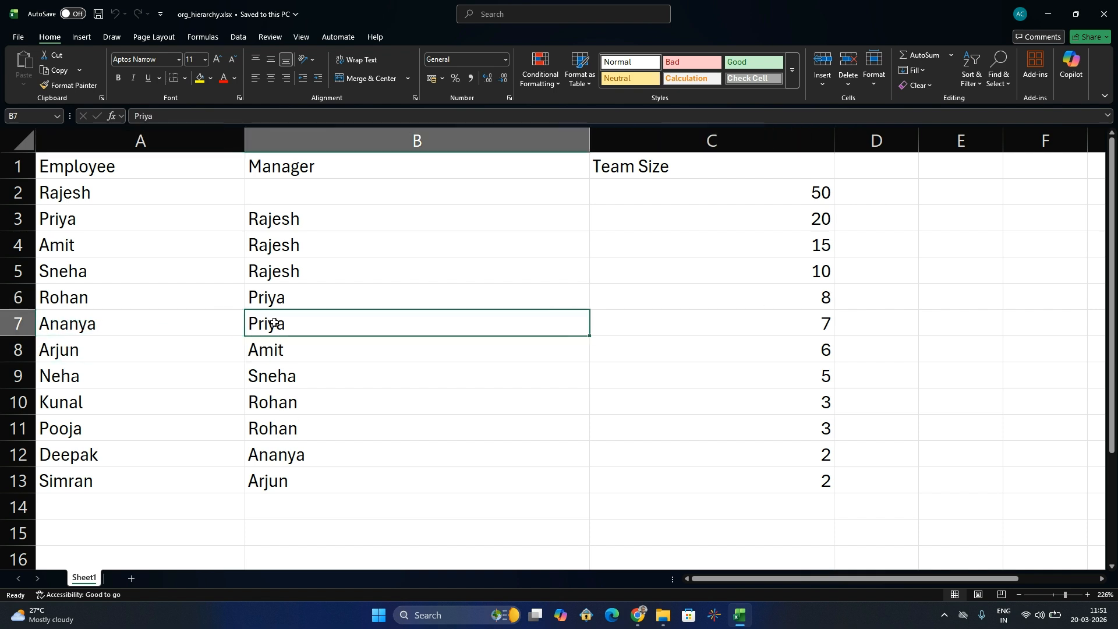
left_click(780, 322)
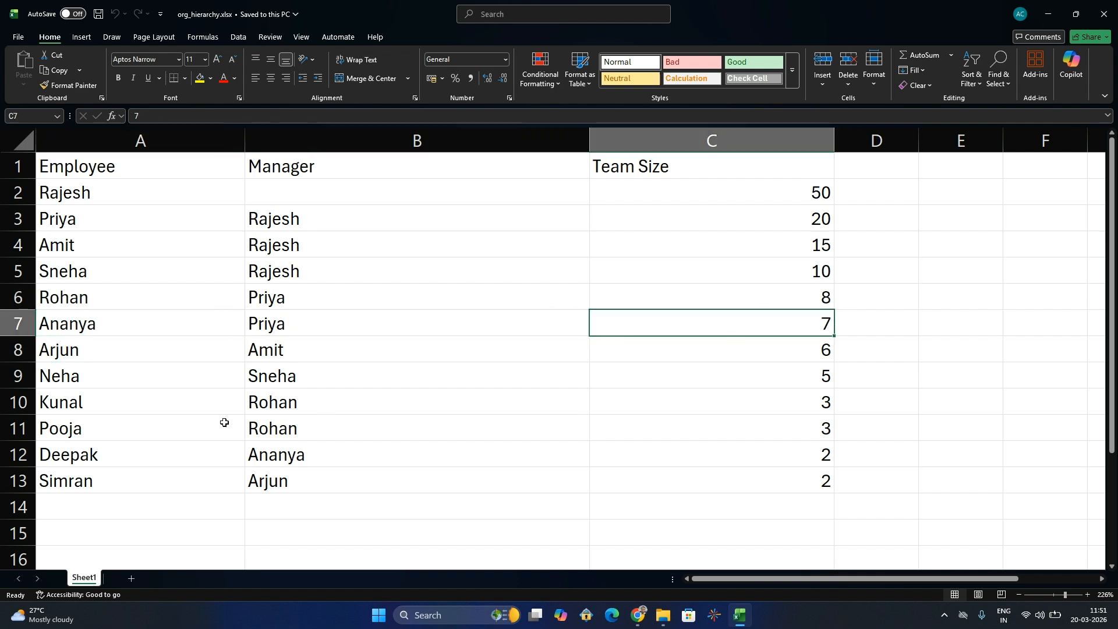
left_click(54, 355)
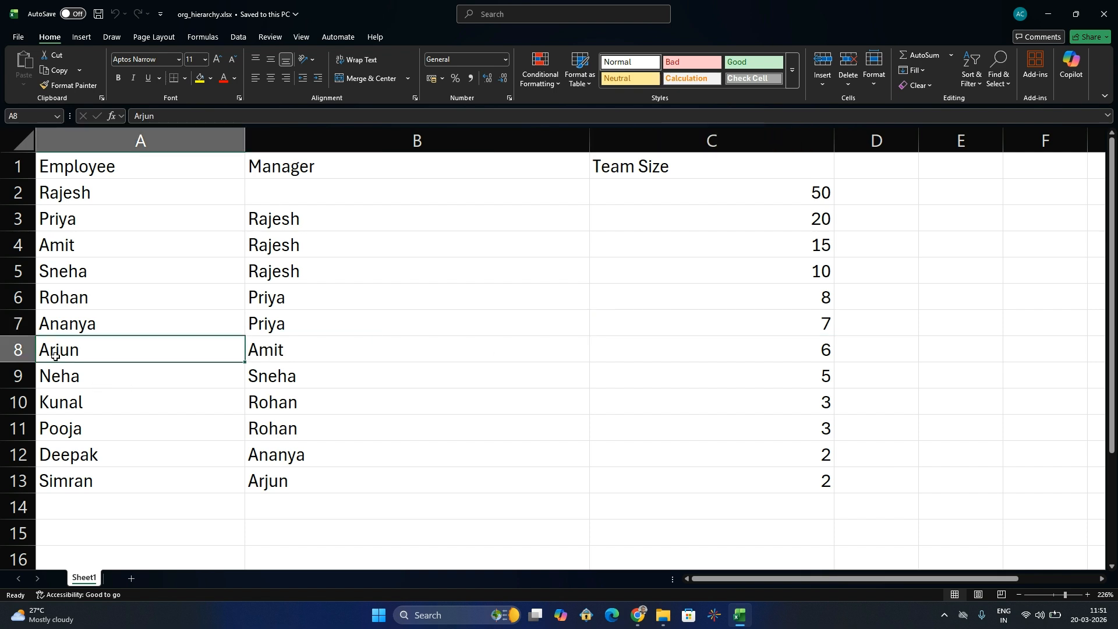
left_click(322, 340)
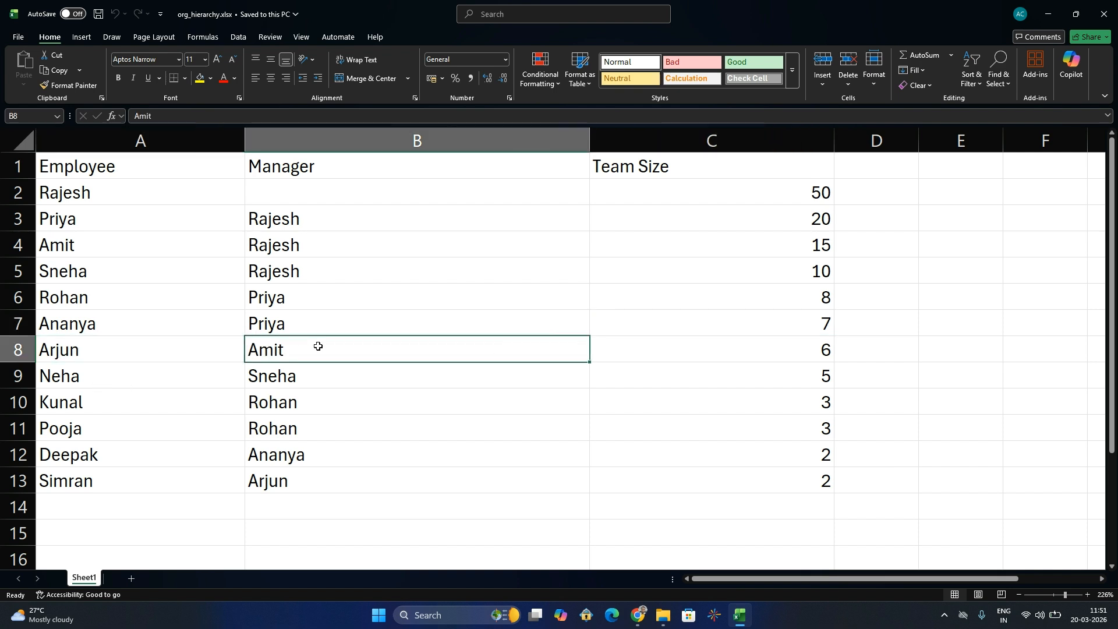
left_click(796, 360)
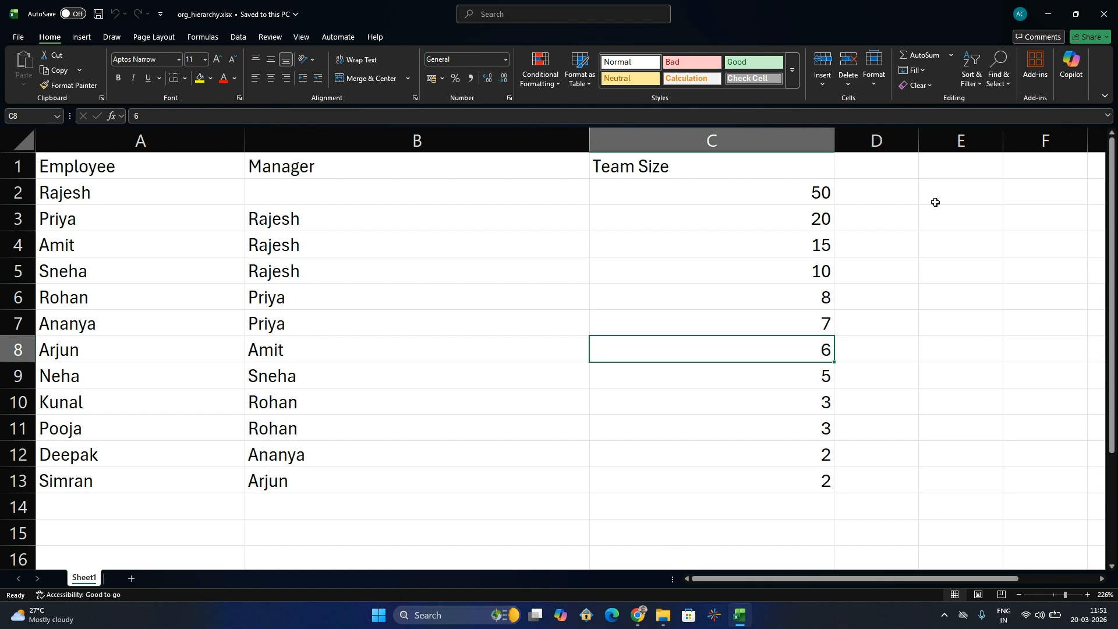
Step: Switch back to App2 in Qlik and add an Org chart to the upper-left area of sheet S1
left_click(638, 615)
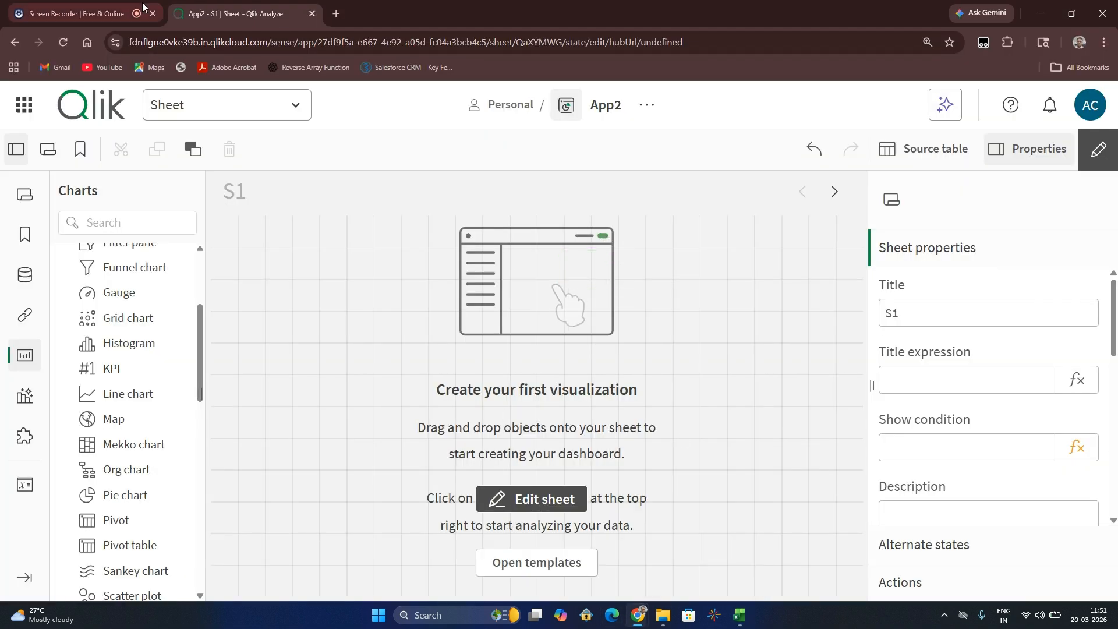
left_click(75, 13)
left_click(239, 13)
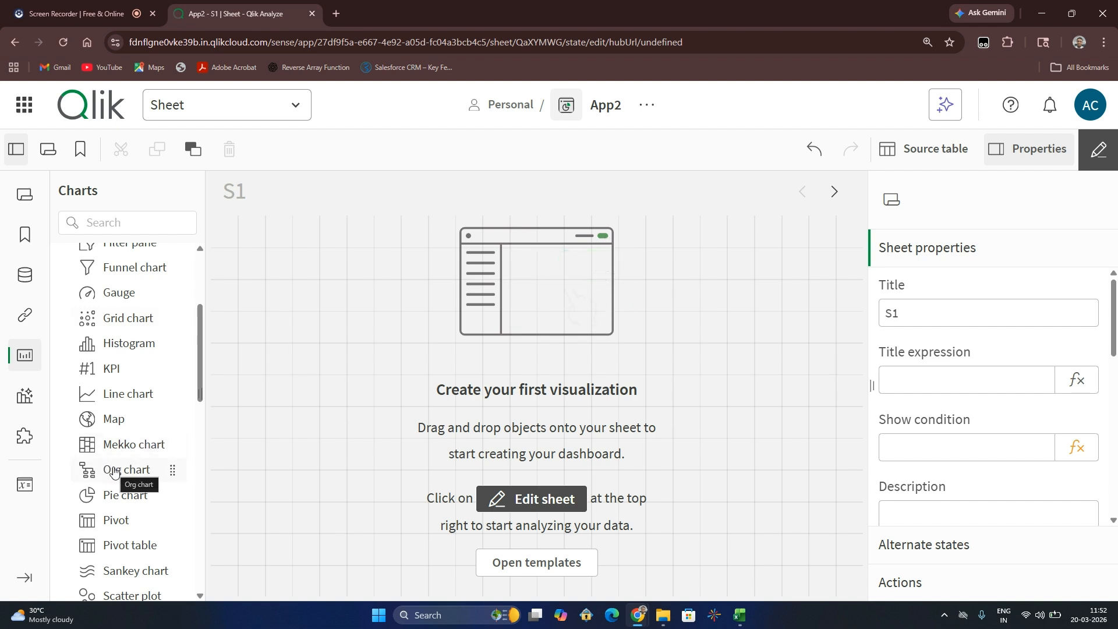
left_click_drag(114, 472, 482, 297)
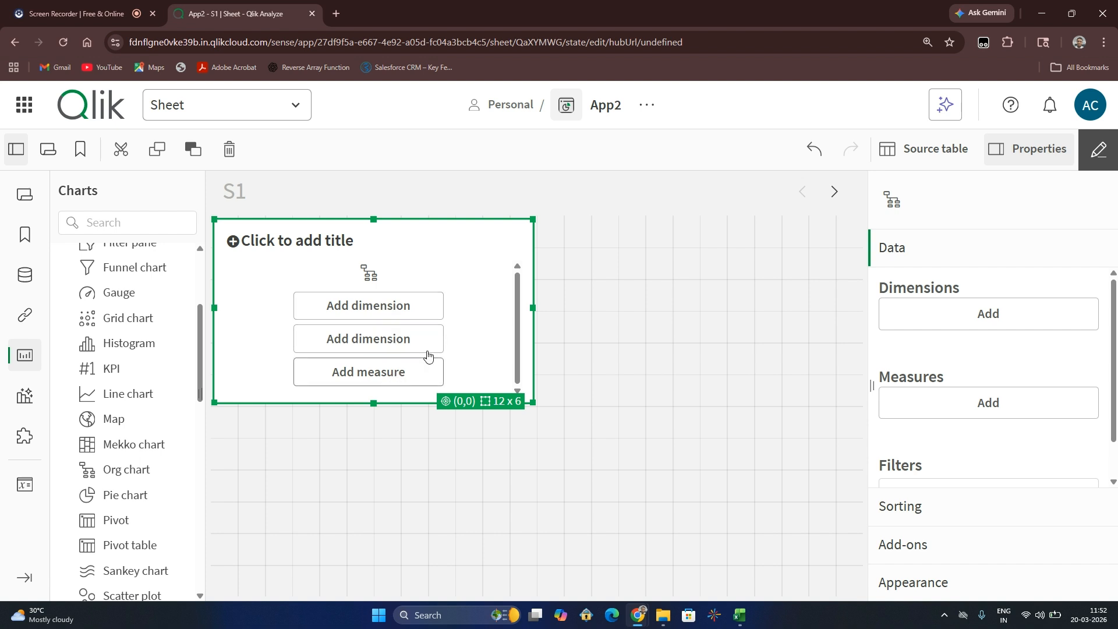
Step: Add the Sheet1.Employee field as the org chart's first dimension
left_click(381, 313)
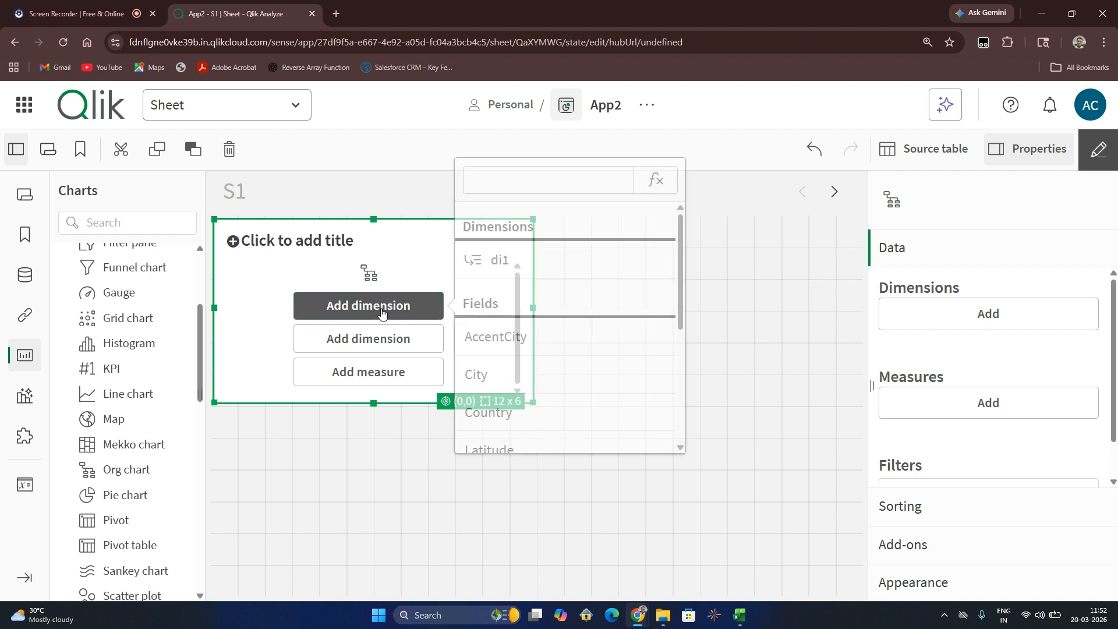
scroll(507, 323, "down", 2)
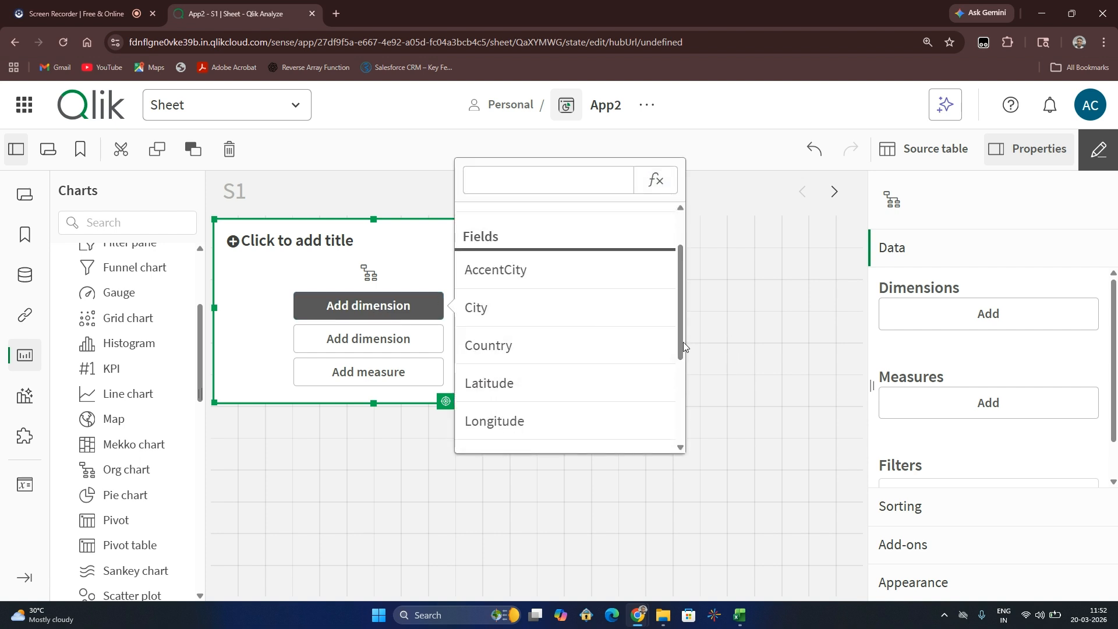
left_click_drag(681, 357, 680, 428)
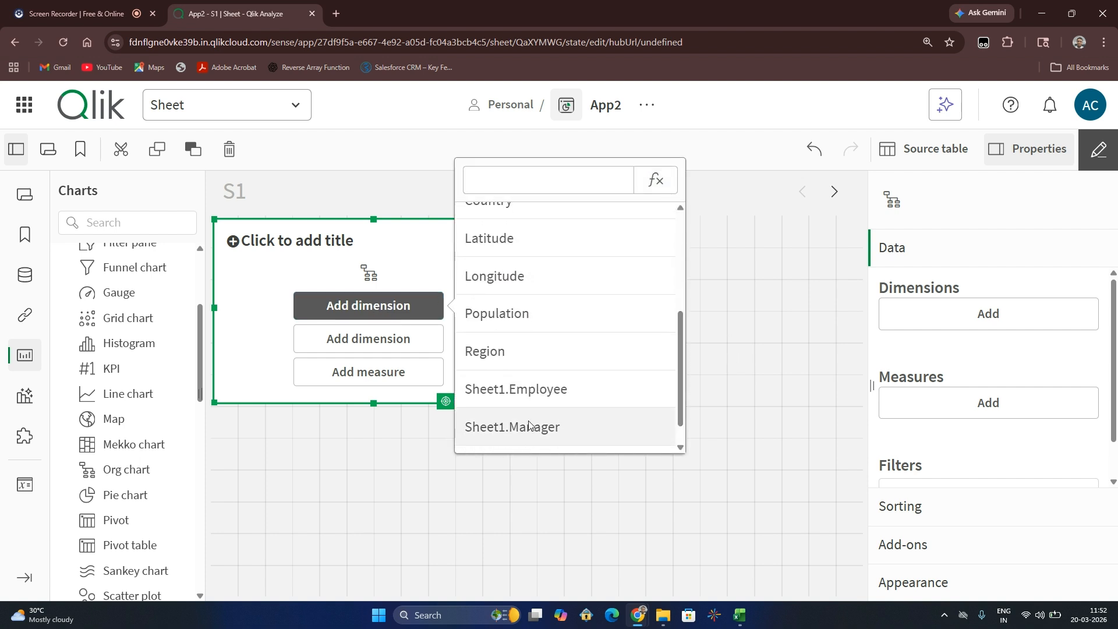
left_click(522, 379)
Step: Add Sheet1.Manager as the second dimension and enlarge the org chart to 24 x 12 grid cells
left_click(351, 337)
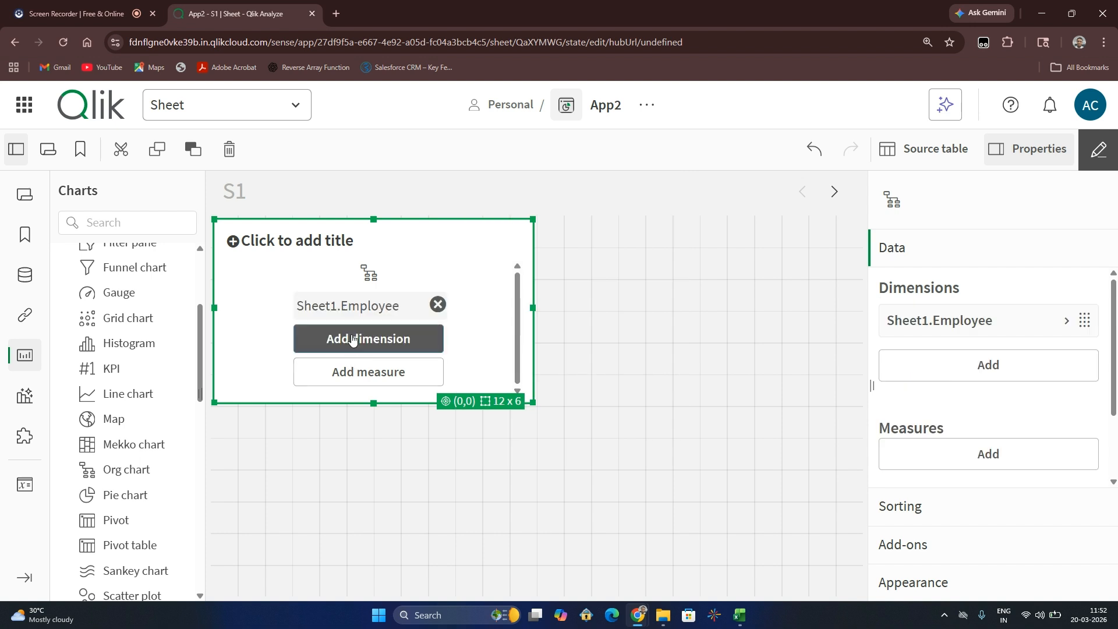
left_click_drag(680, 351, 669, 486)
left_click(491, 424)
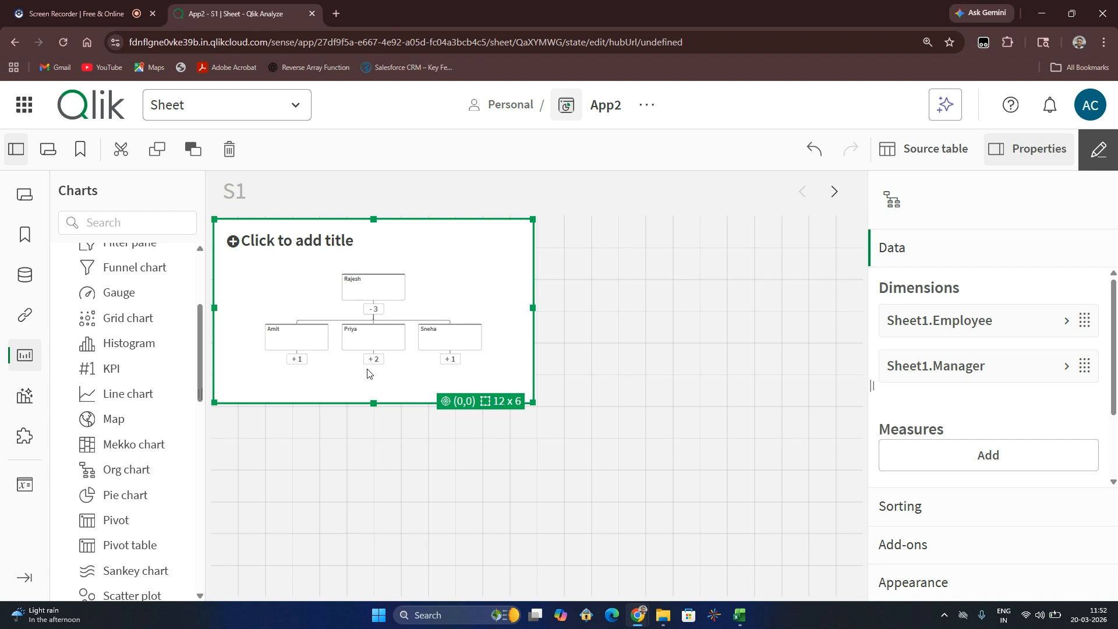
left_click_drag(528, 402, 849, 593)
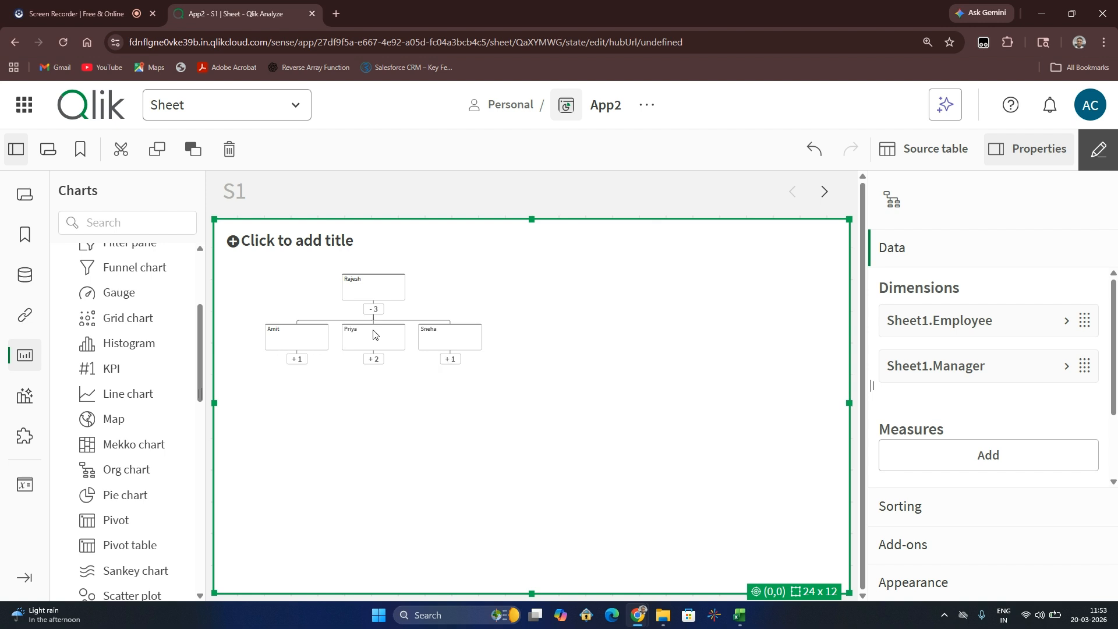
Step: Switch to org_hierarchy.xlsx in Excel and check the team sizes of the employees in rows 3 to 5
left_click(739, 614)
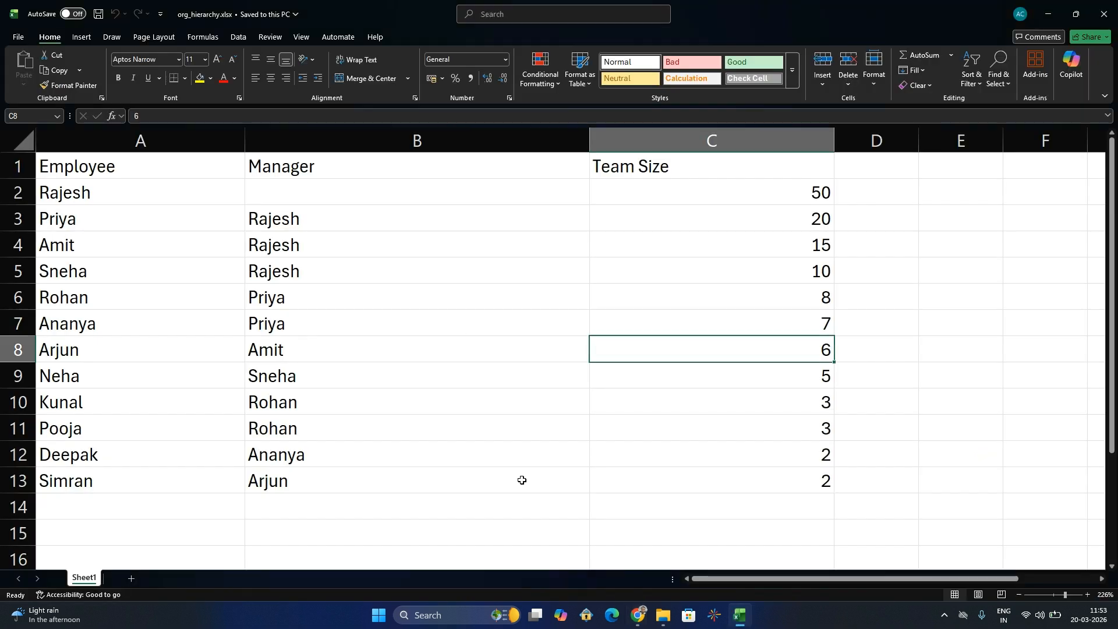
left_click(57, 236)
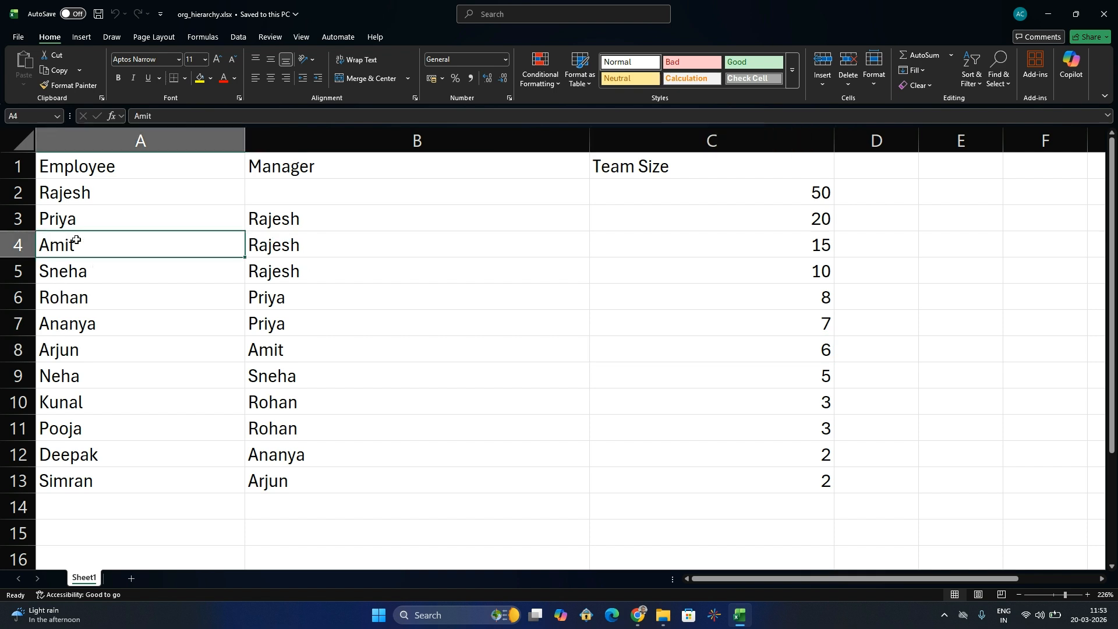
left_click(832, 254)
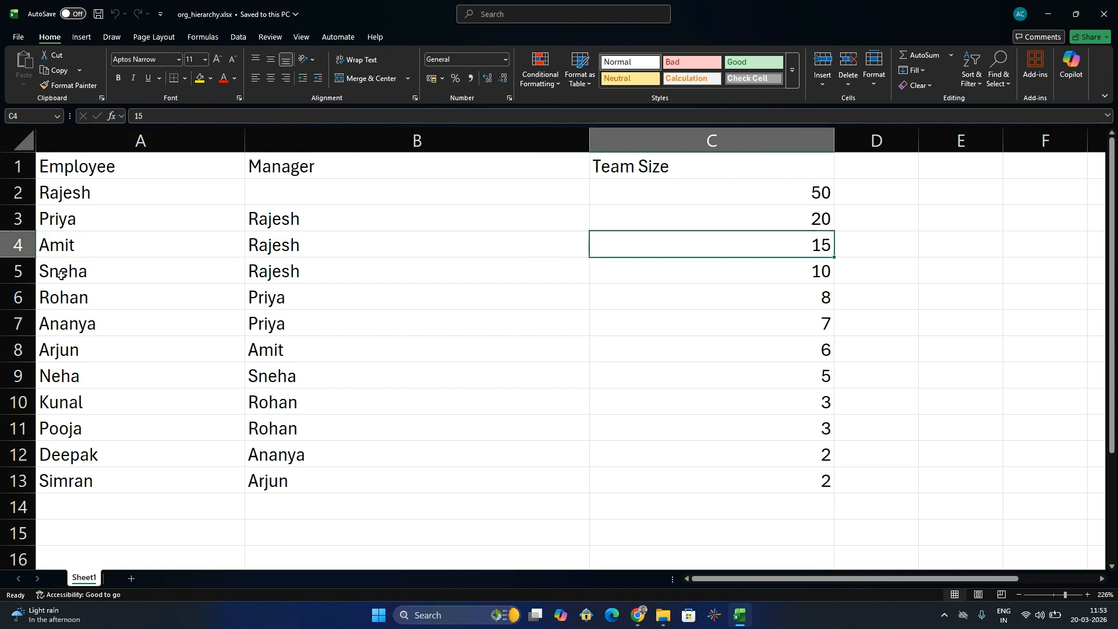
left_click(63, 226)
left_click(799, 224)
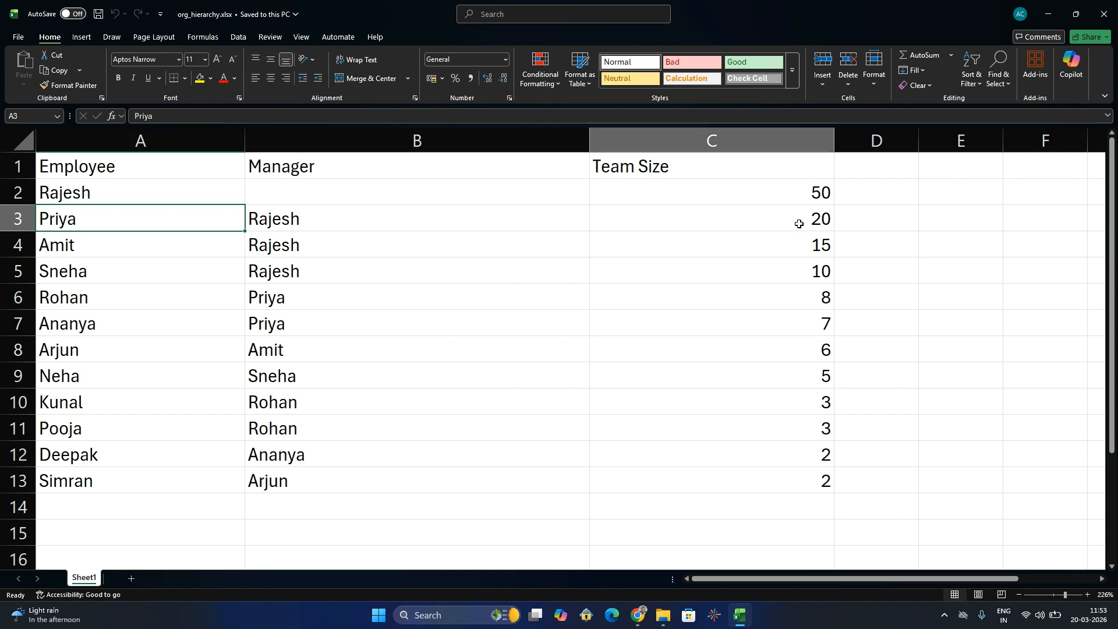
left_click(115, 263)
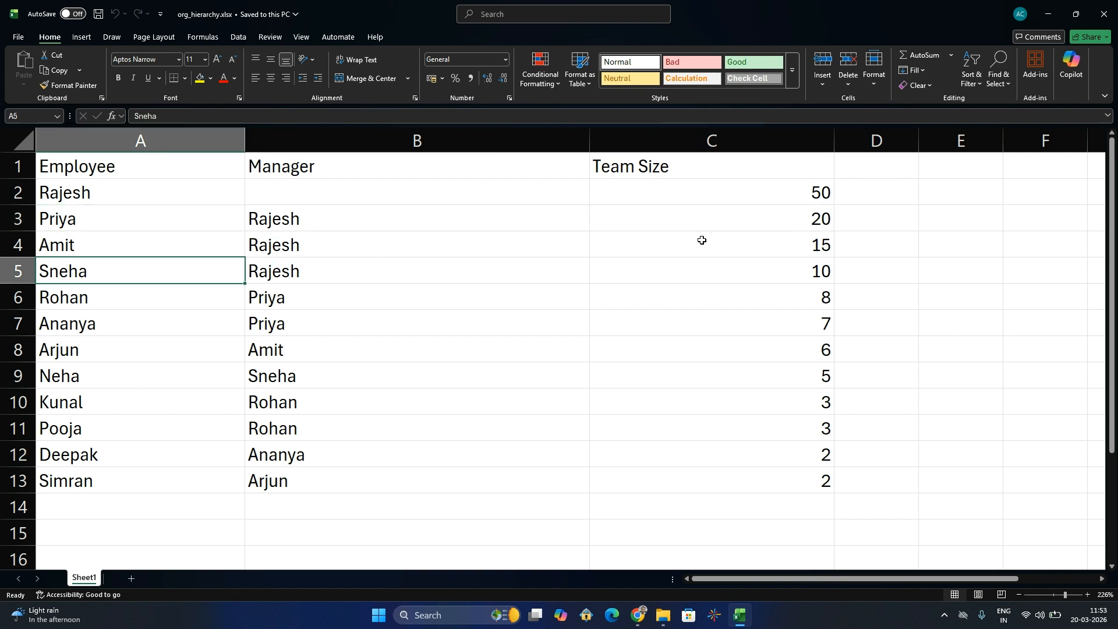
left_click(801, 276)
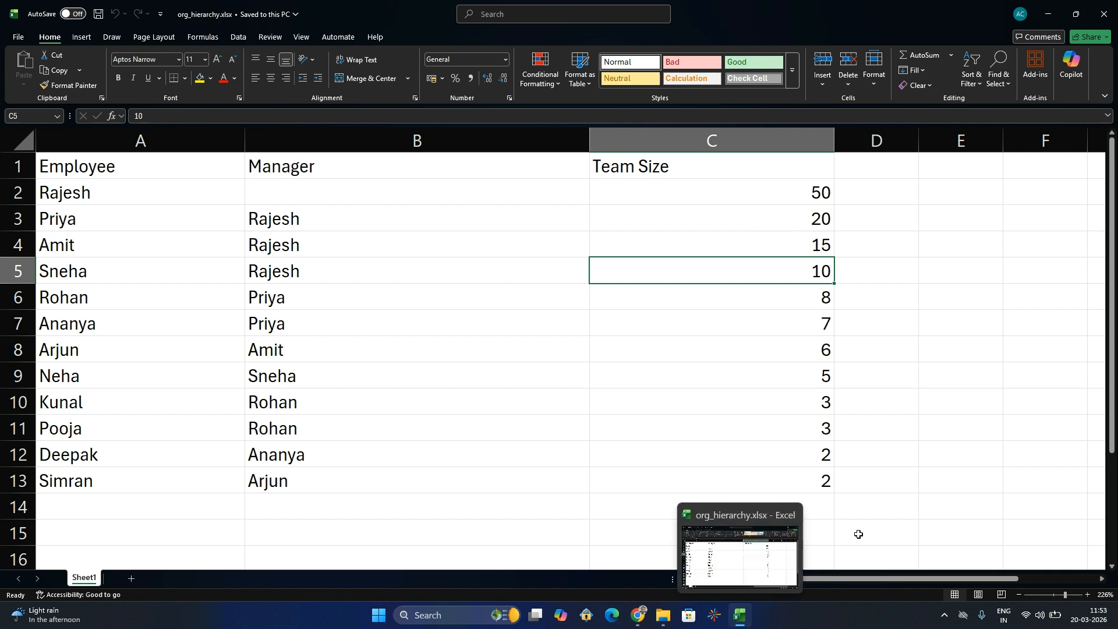
Step: Switch back to Qlik and add Sum([Sheet1.Team Size]) as the org chart's measure
key("alt+Tab")
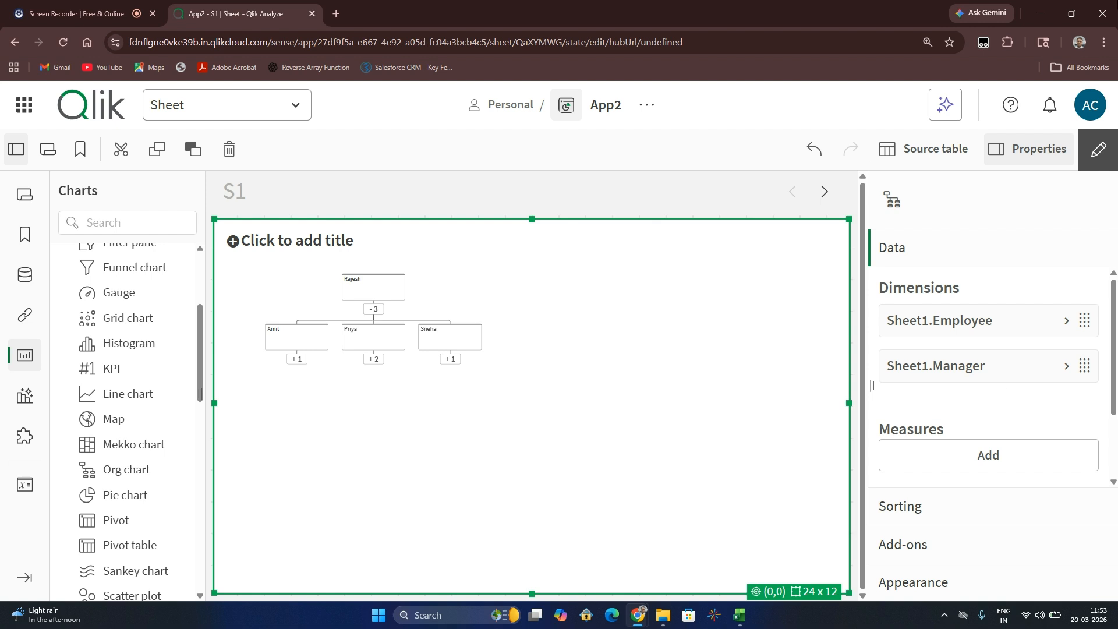
left_click(985, 454)
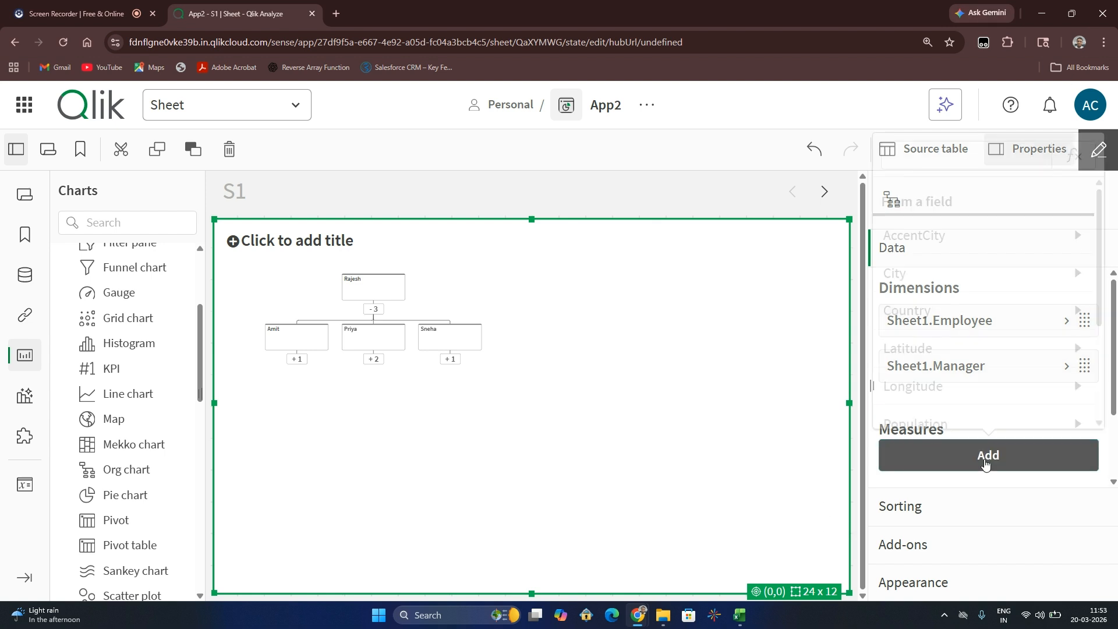
scroll(1100, 285, "down", 3)
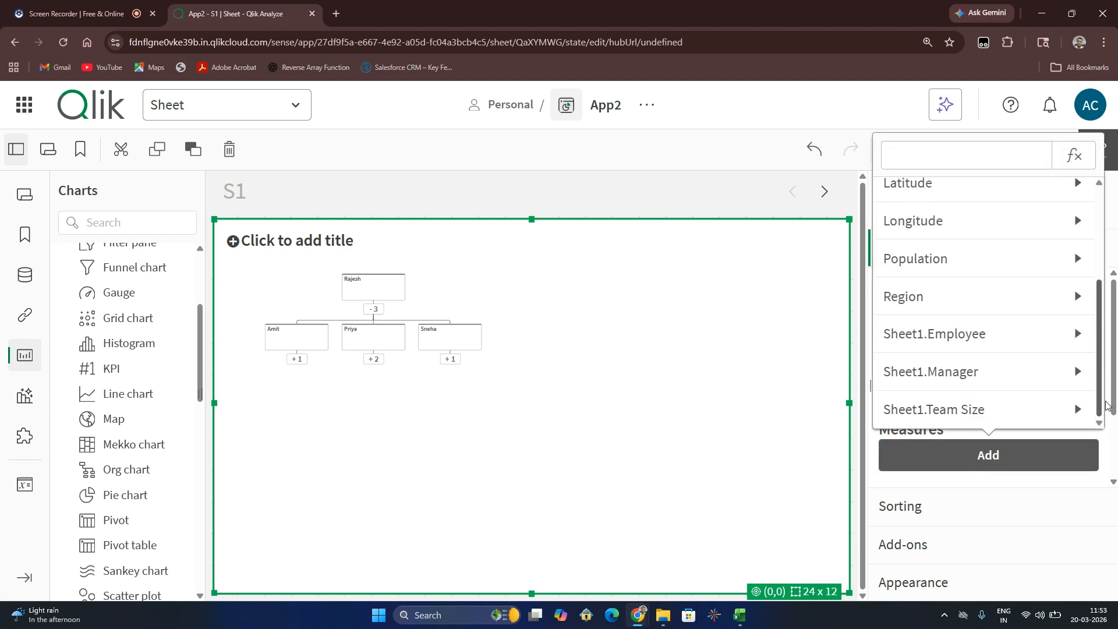
left_click(972, 413)
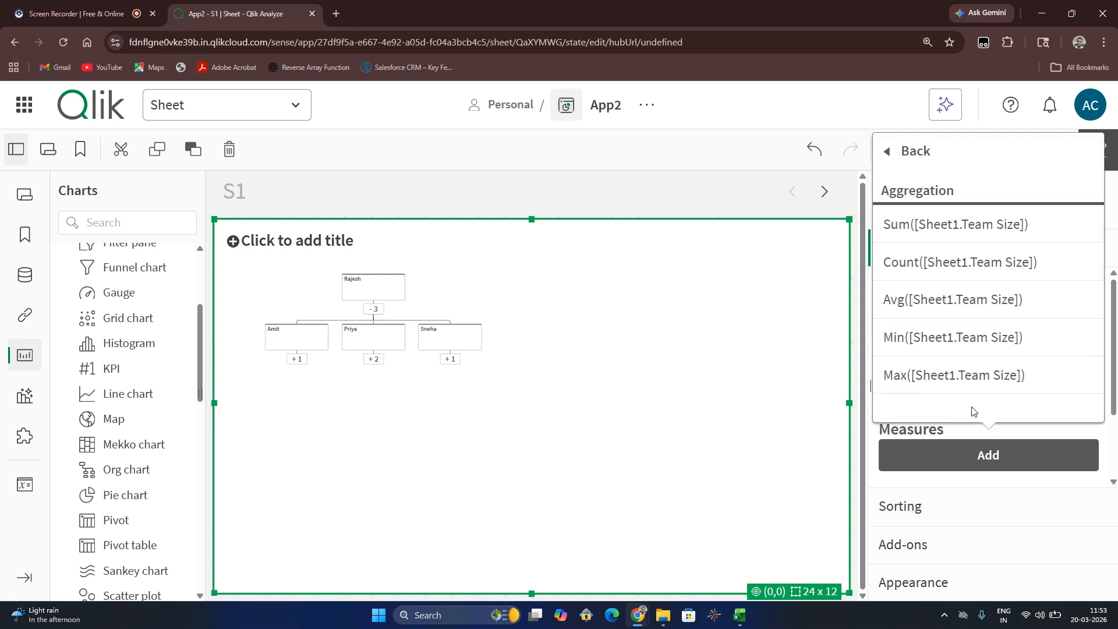
left_click(906, 243)
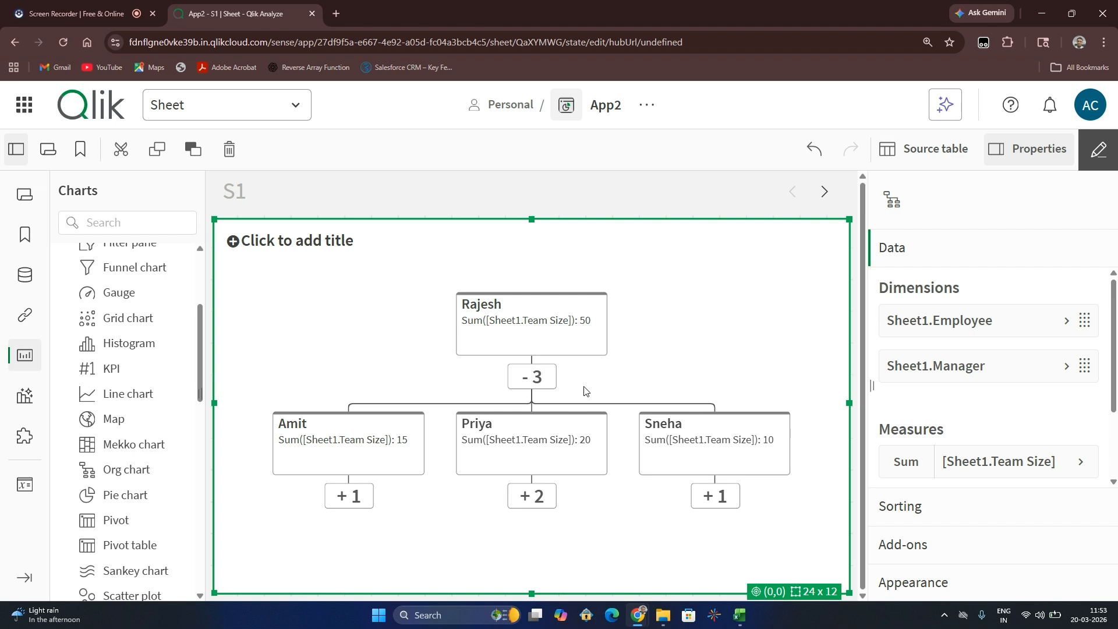
Step: Switch to the Excel workbook and check which manager each employee in rows 3 to 5 reports to
key("alt+Tab")
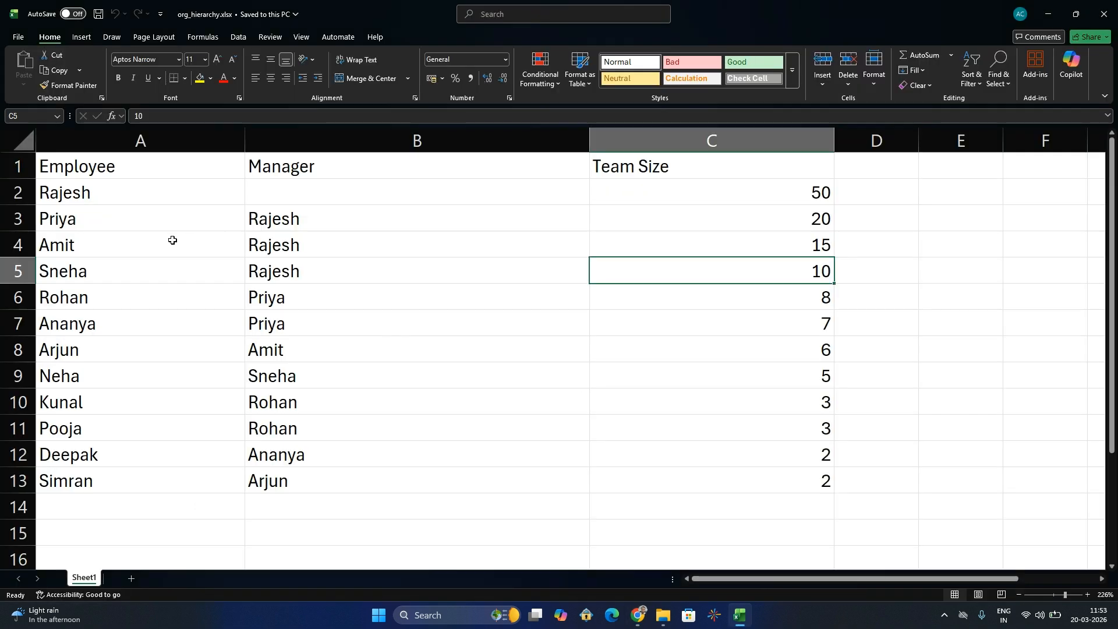
left_click(89, 242)
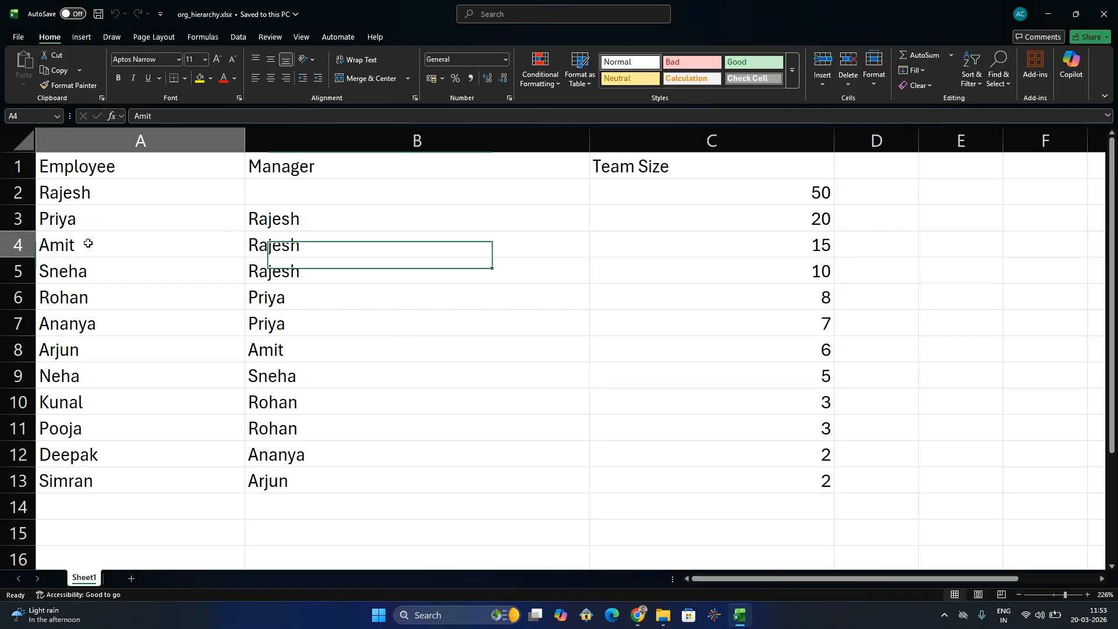
left_click(280, 258)
left_click(276, 241)
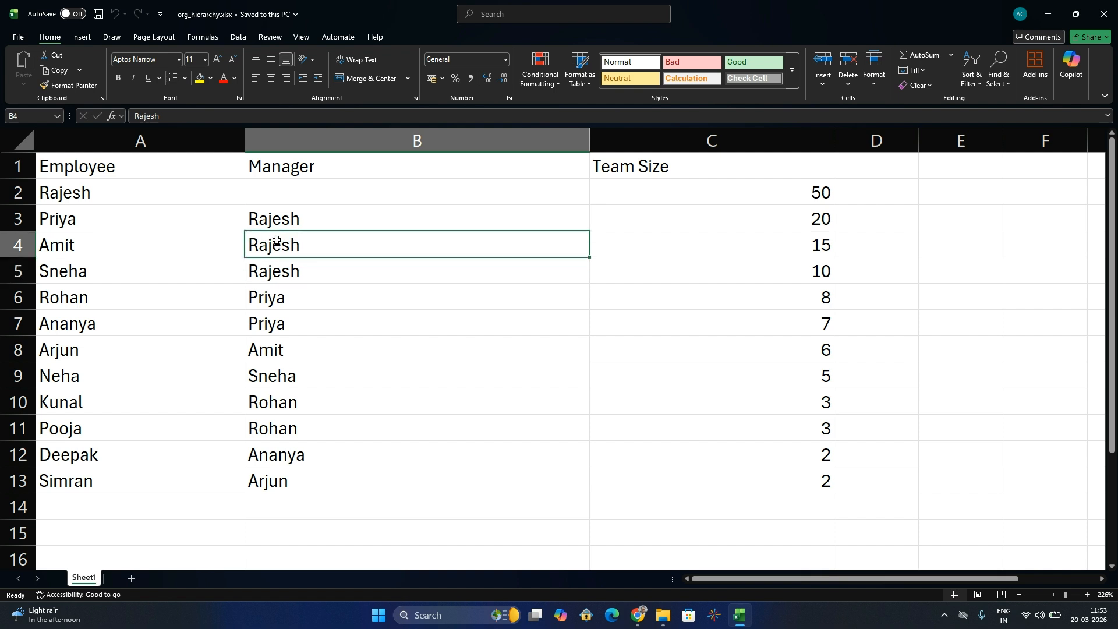
left_click(85, 269)
left_click(282, 271)
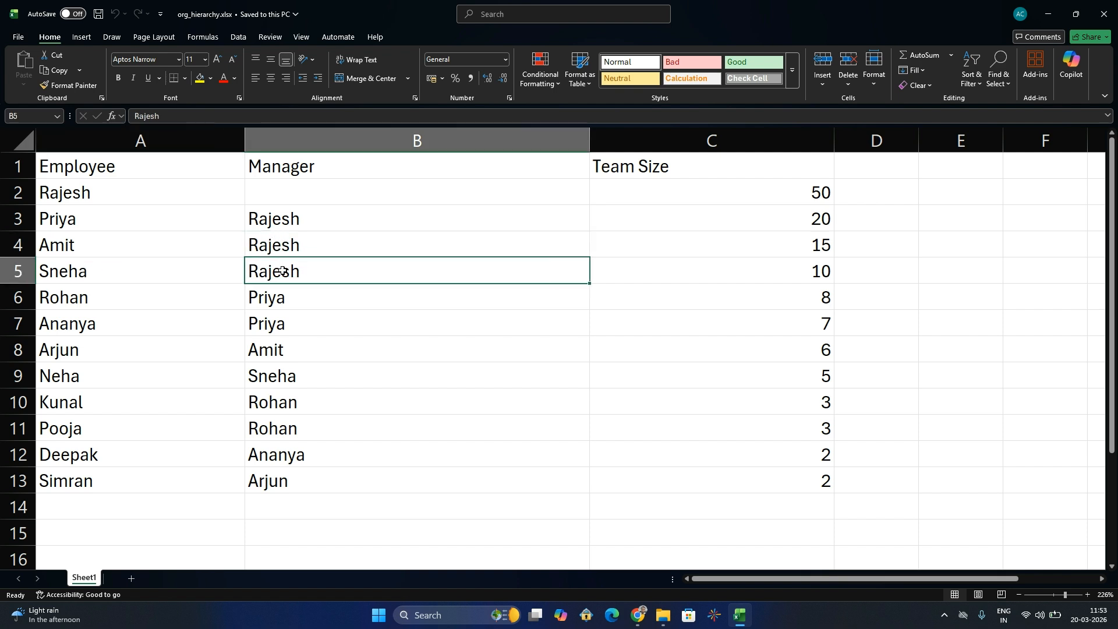
left_click(84, 210)
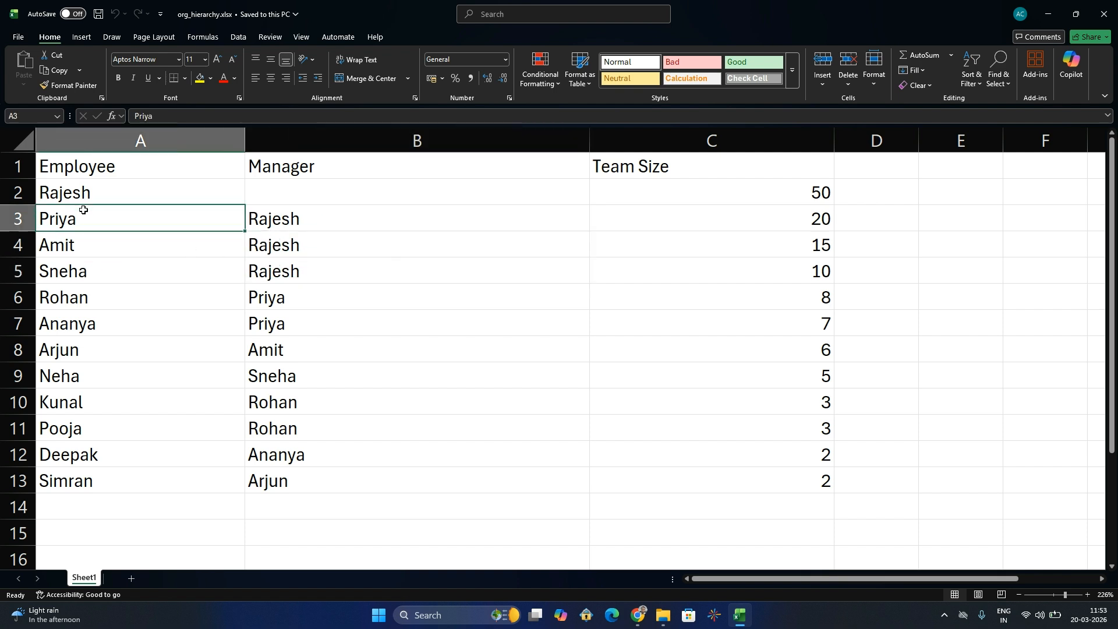
left_click(265, 222)
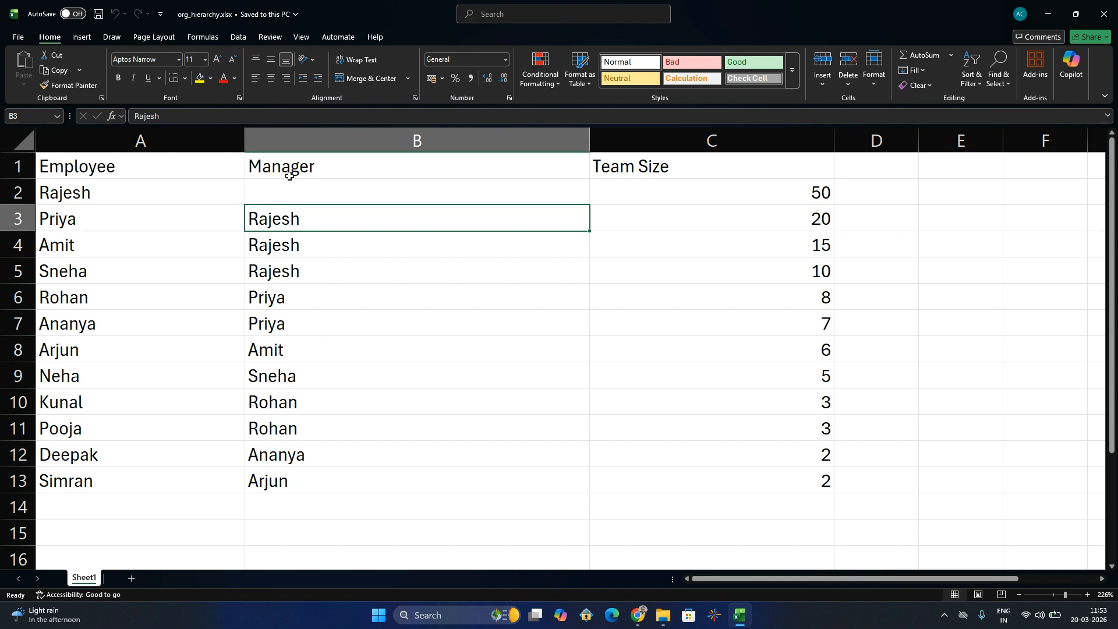
Step: Switch back to Qlik and set the label of the Sum([Sheet1.Team Size]) measure to "Team Size"
key("alt+Tab")
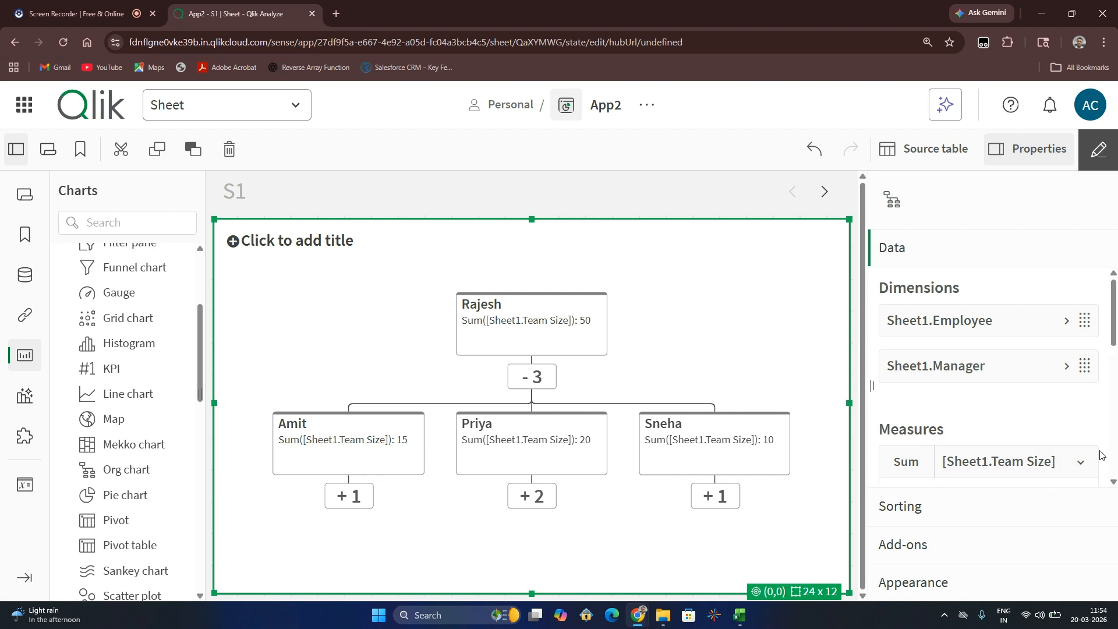
left_click(1040, 466)
scroll(1032, 442, "up", 2)
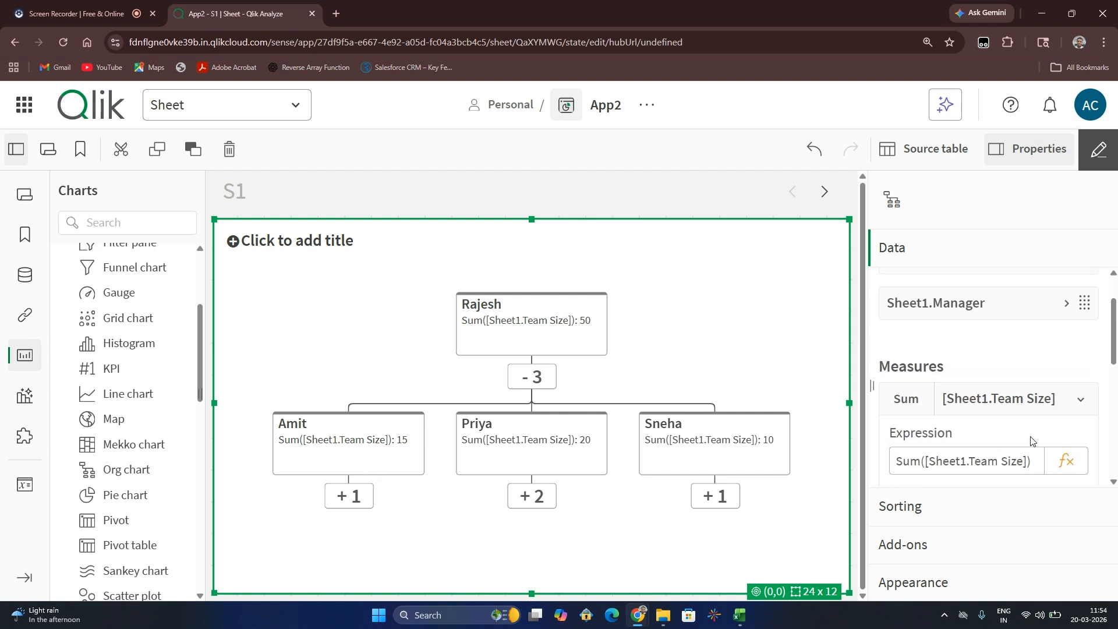
left_click_drag(1115, 341, 1117, 414)
left_click(990, 355)
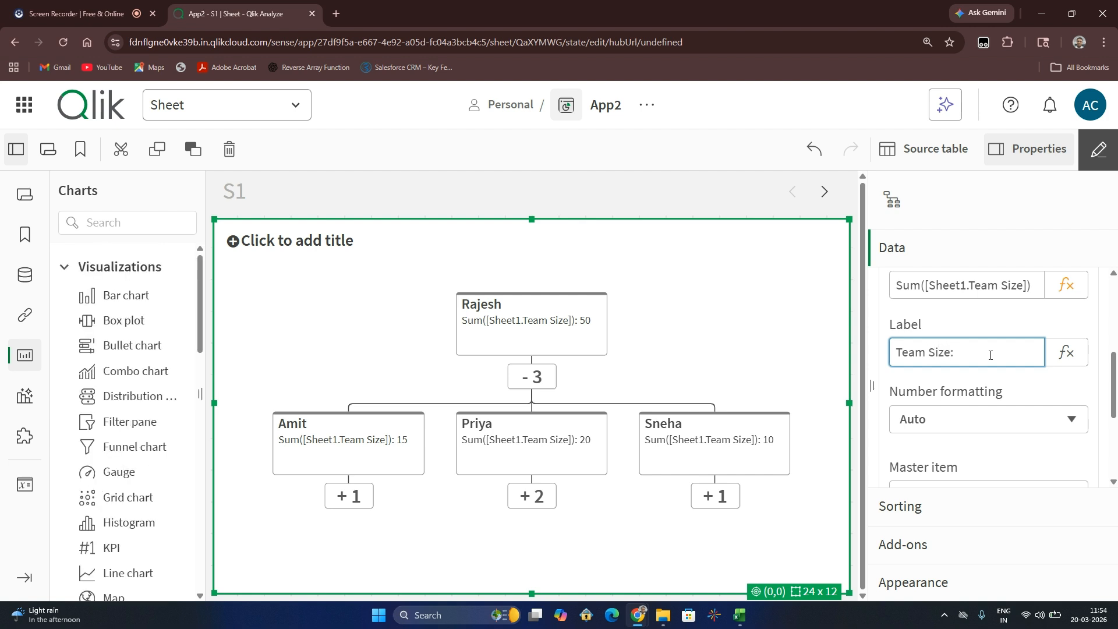
left_click(981, 322)
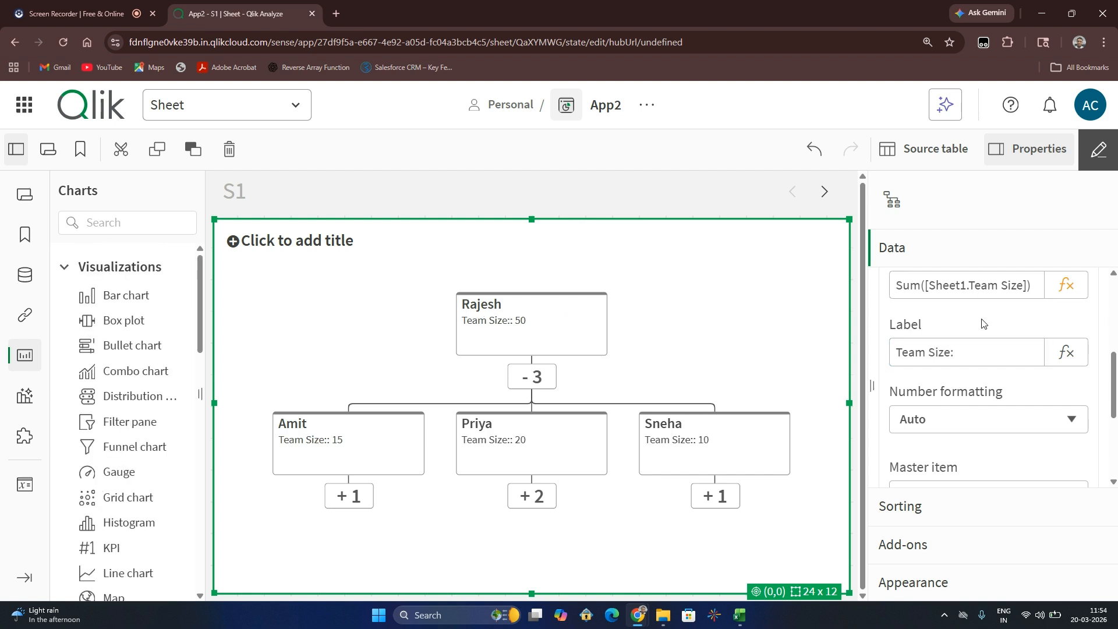
left_click(980, 353)
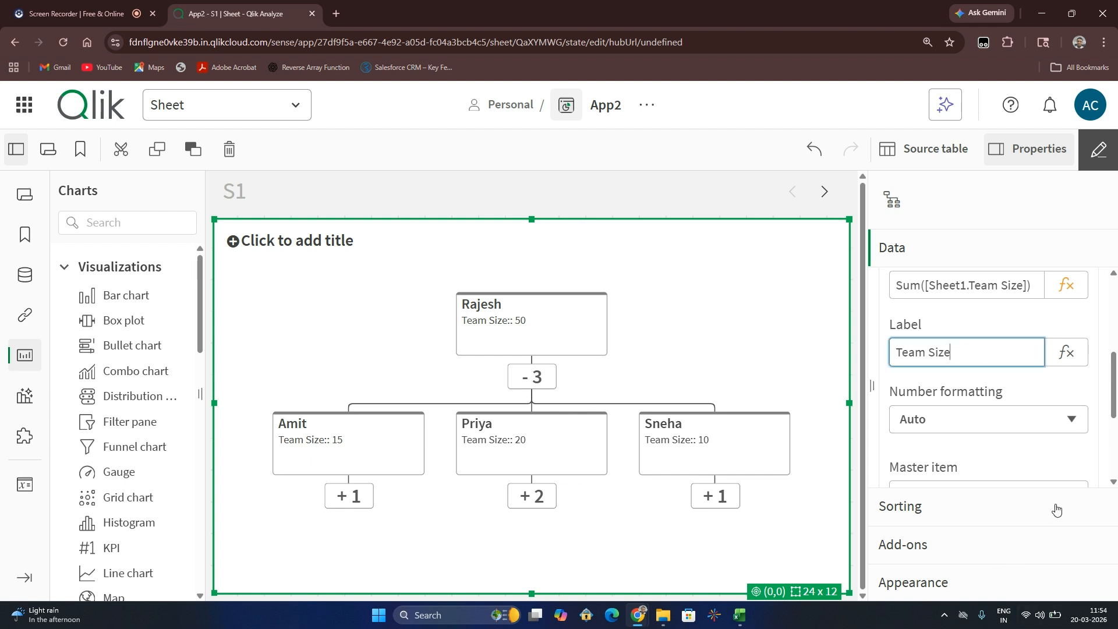
left_click(945, 324)
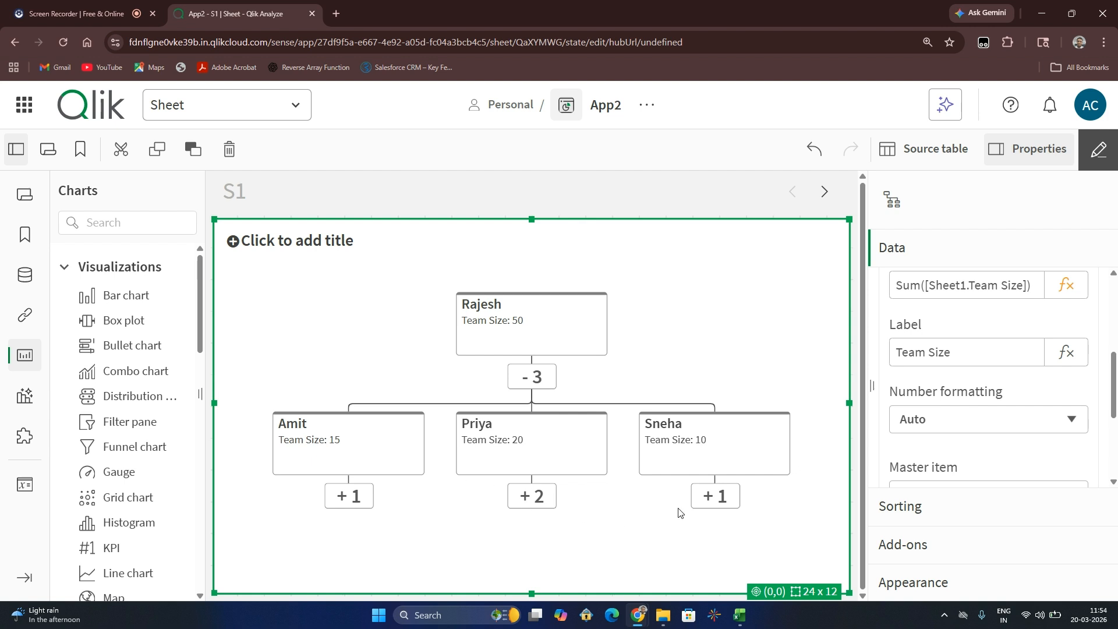
Step: Examine the measure's number formatting choices, keep Auto, and review the remaining measure and filter settings
left_click(1036, 420)
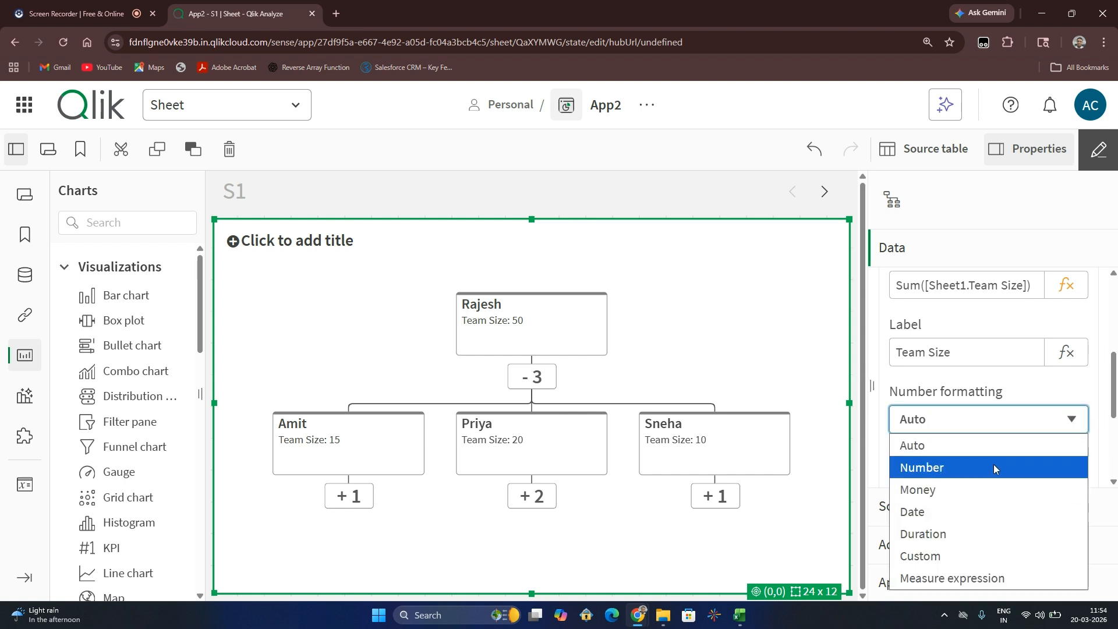
left_click(986, 449)
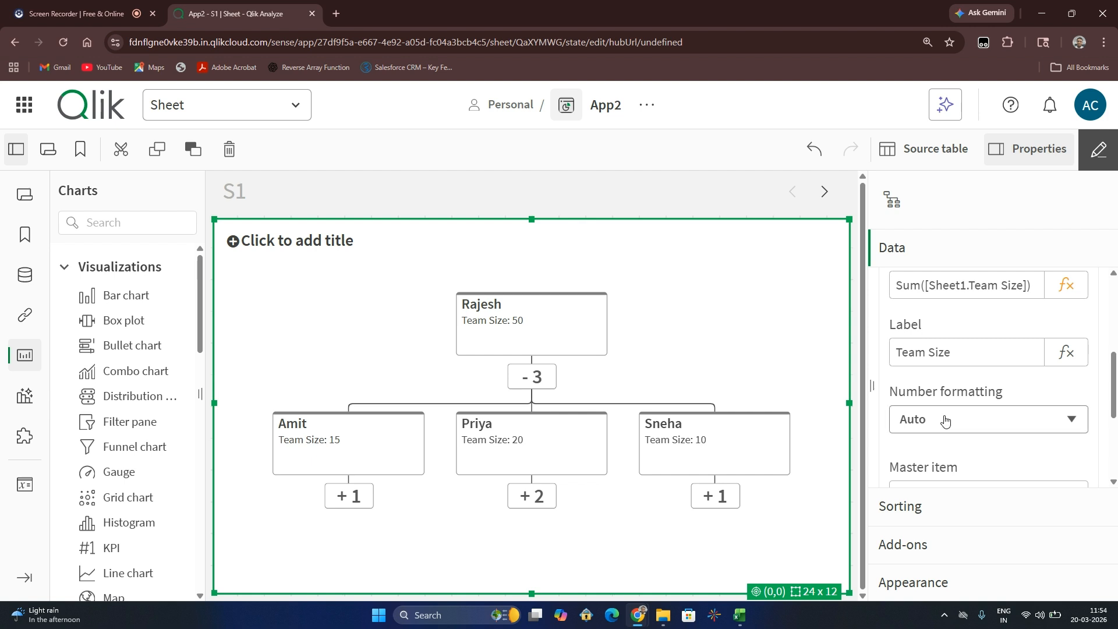
scroll(933, 408, "down", 3)
scroll(931, 407, "up", 2)
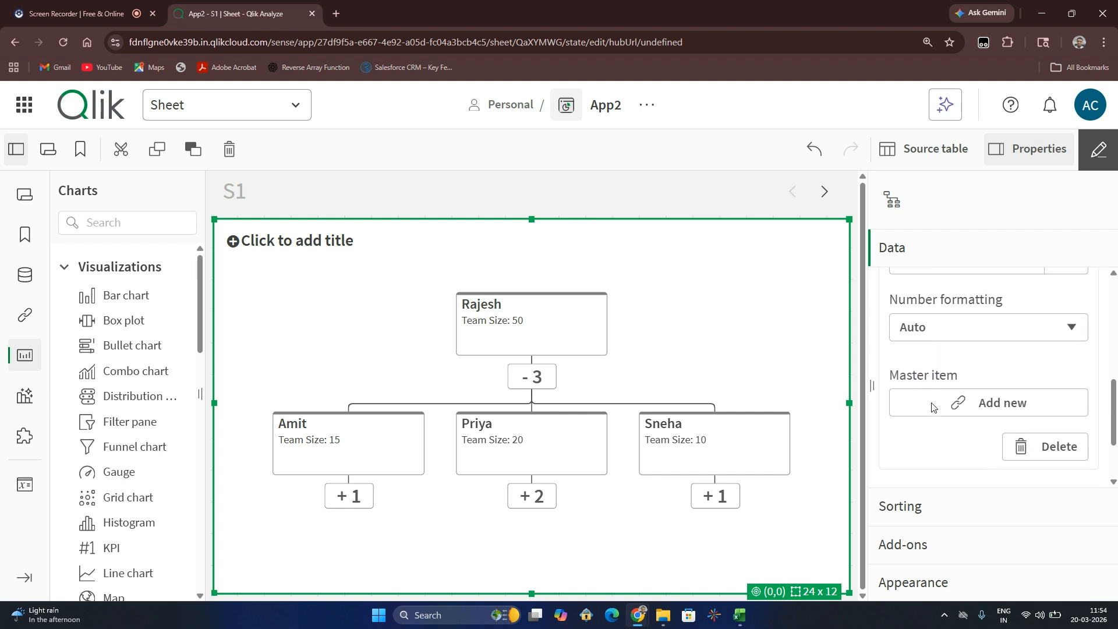
scroll(908, 349, "up", 2)
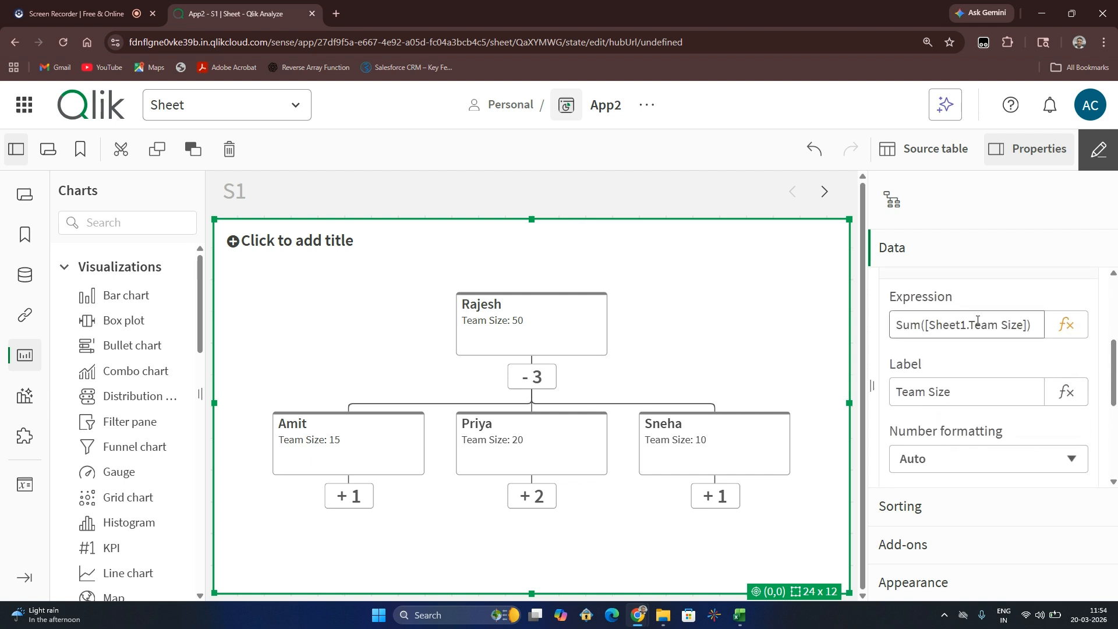
scroll(980, 379, "up", 3)
scroll(980, 384, "down", 5)
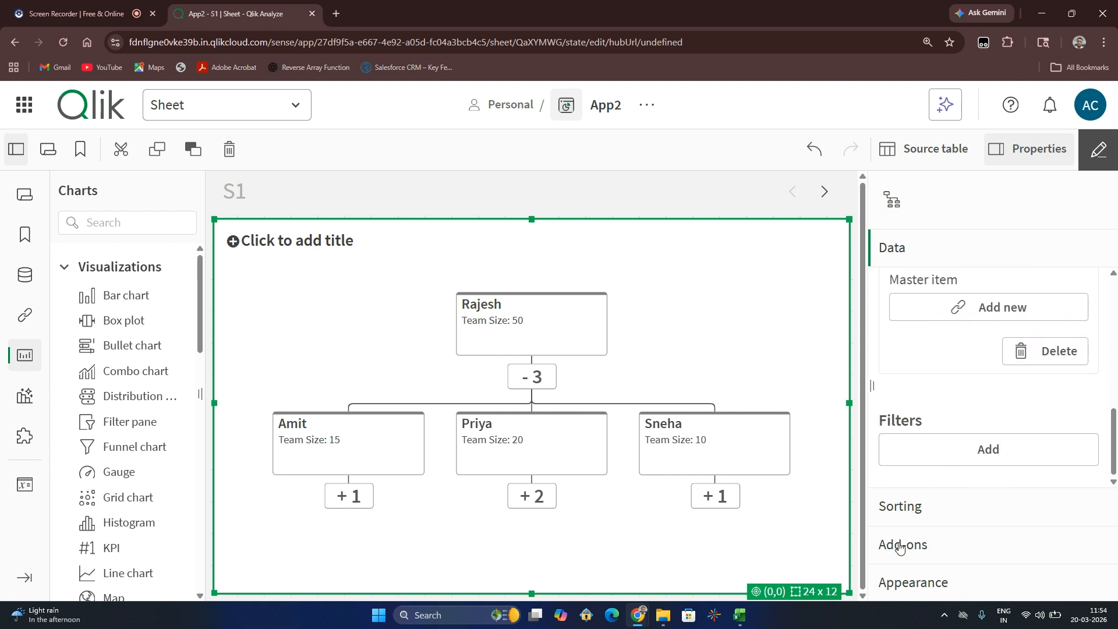
Step: Open the org chart's presentation styling for the chart and examine its text, measure, card and image options
left_click(919, 577)
scroll(924, 481, "down", 1)
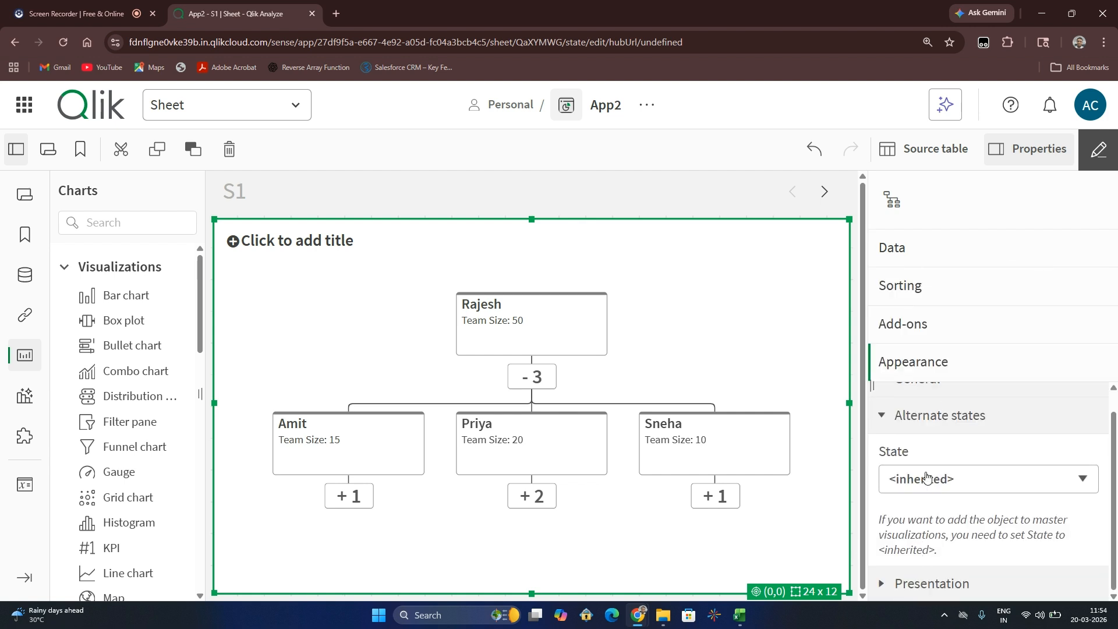
scroll(937, 513, "up", 1)
scroll(932, 489, "down", 1)
left_click(926, 585)
left_click(936, 463)
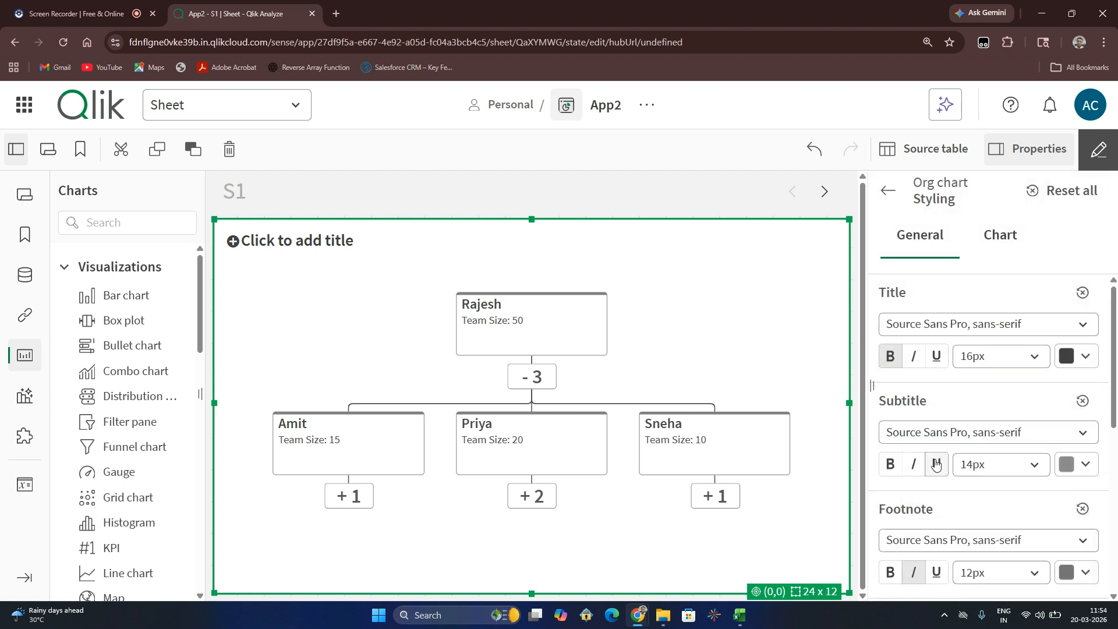
left_click(995, 255)
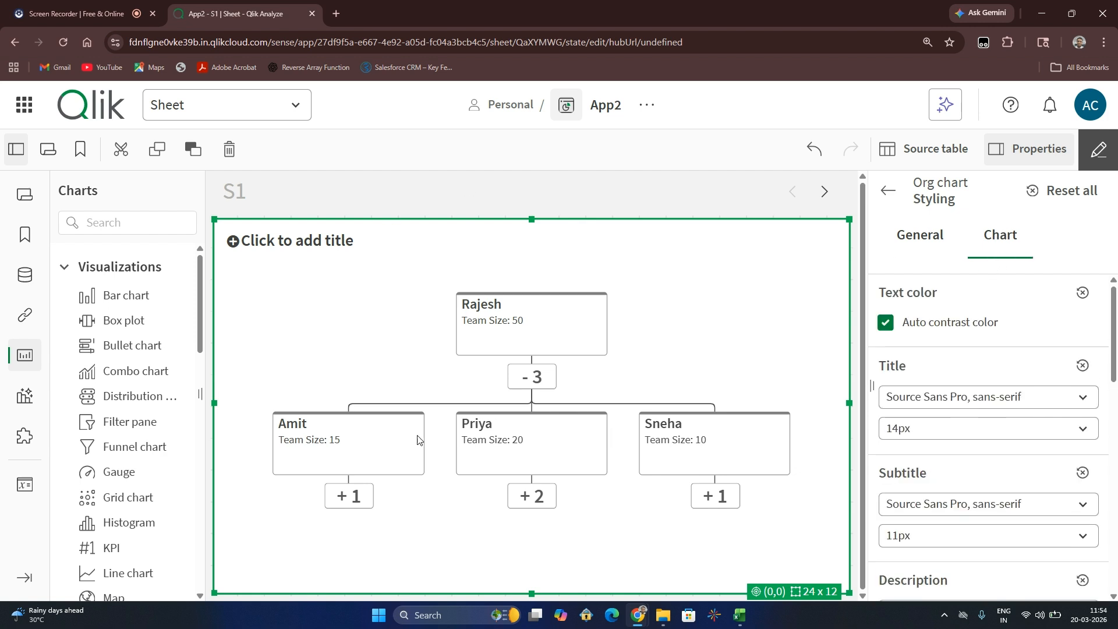
scroll(996, 477, "down", 1)
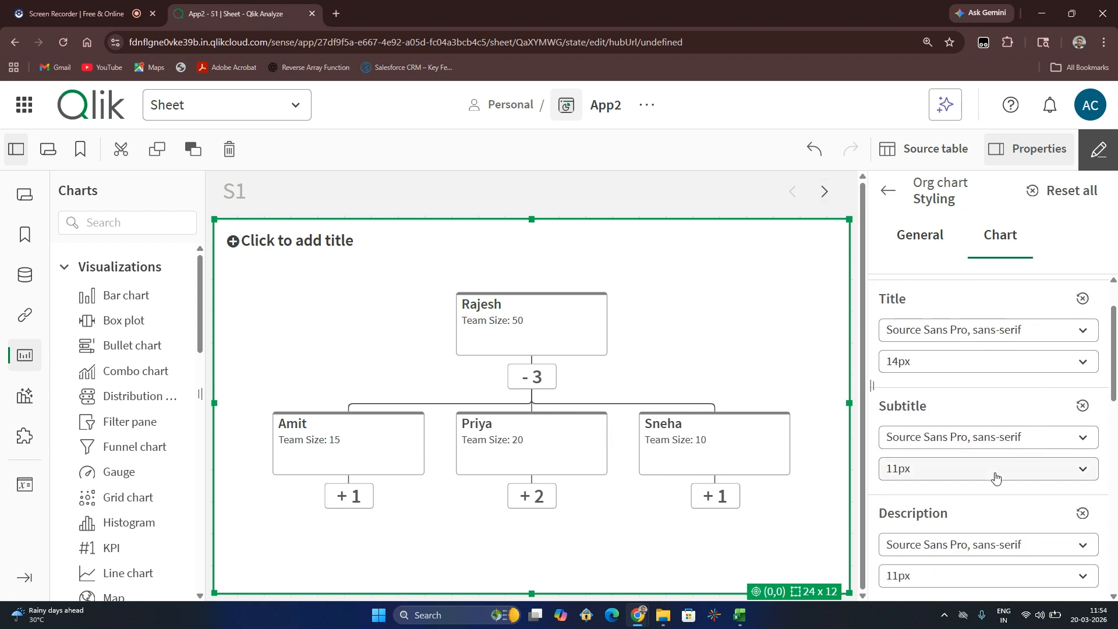
scroll(993, 477, "down", 6)
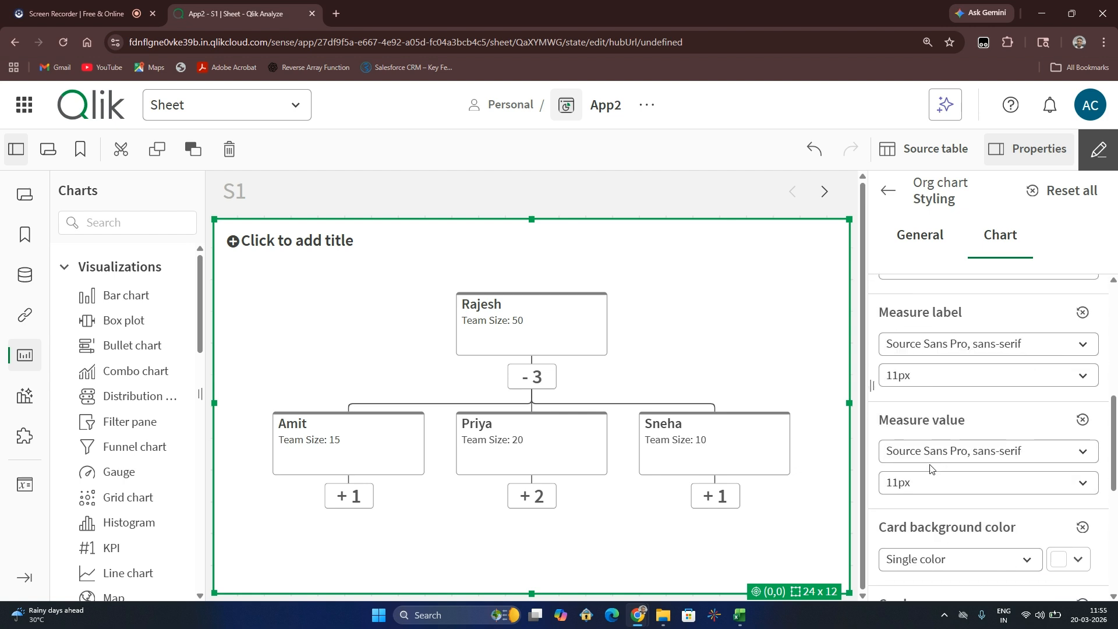
scroll(967, 445, "down", 3)
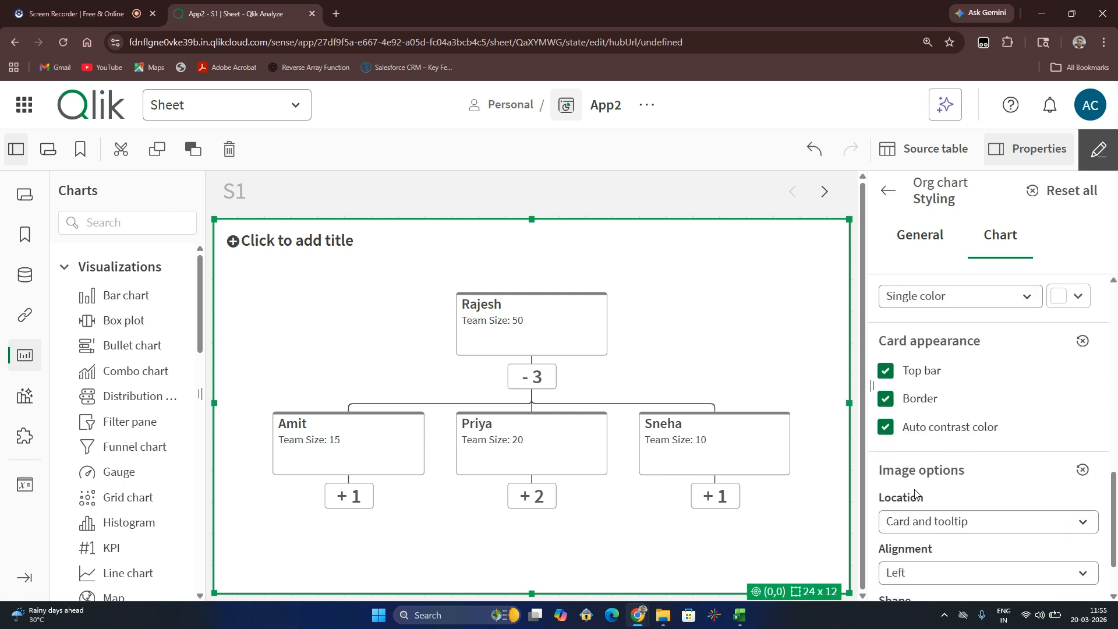
scroll(926, 492, "down", 1)
scroll(920, 347, "up", 1)
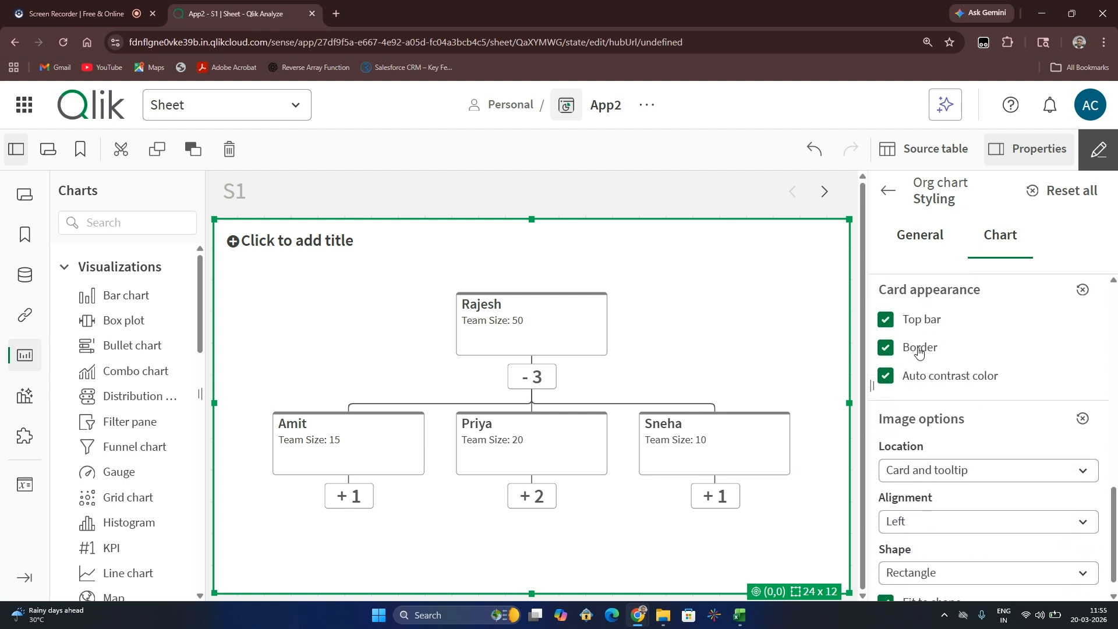
Step: Turn off auto contrast color for the card appearance, set a single dark blue border color, and keep the top bar enabled
left_click(885, 382)
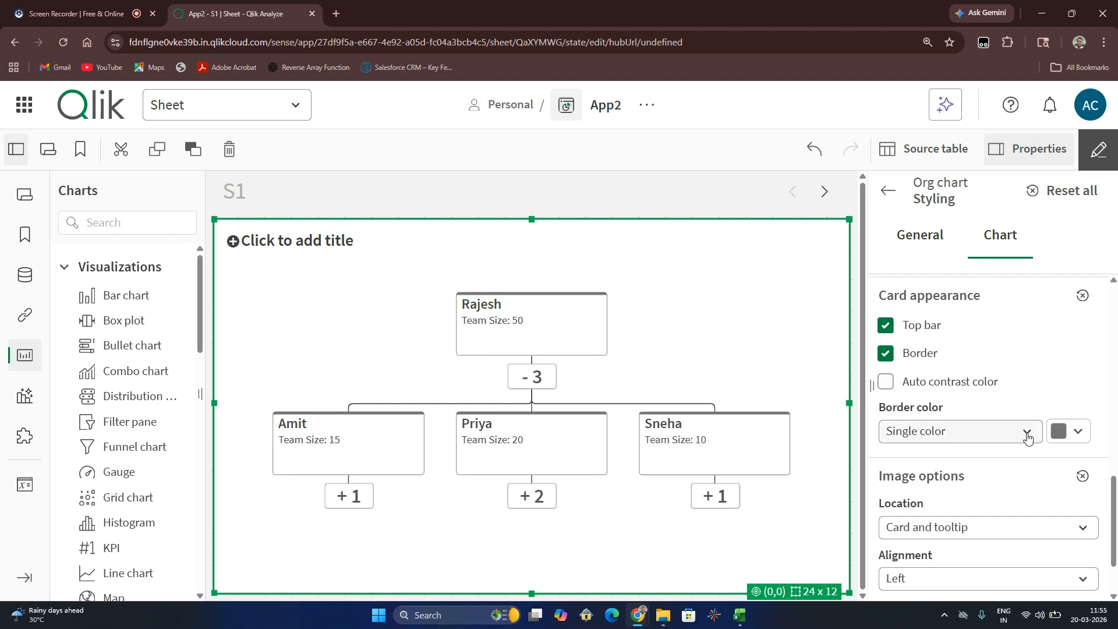
left_click(1056, 437)
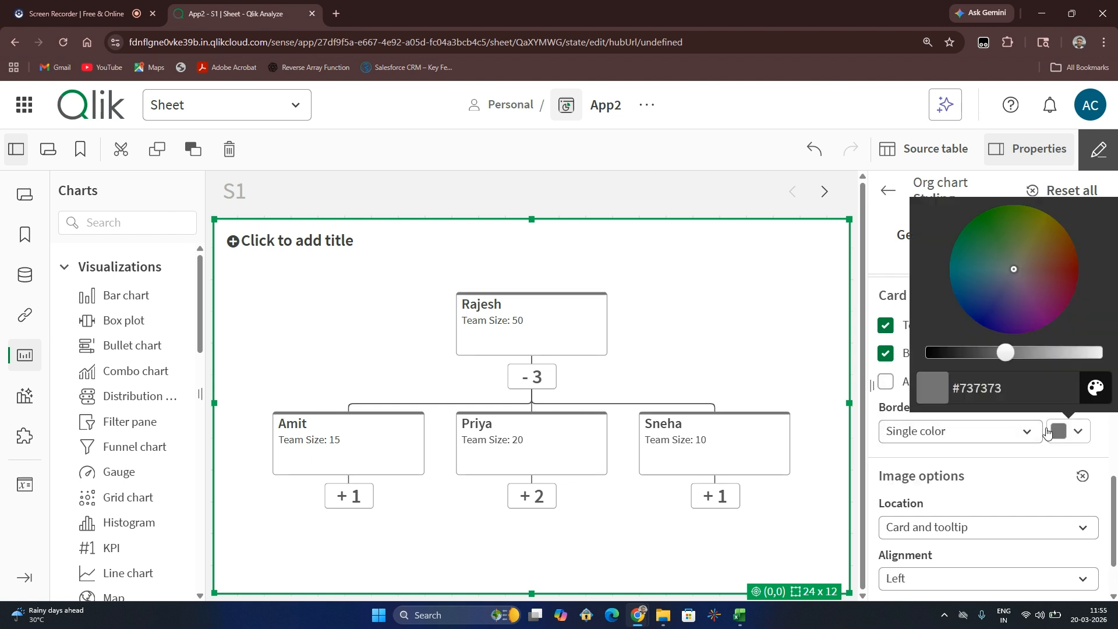
left_click(972, 303)
left_click(988, 471)
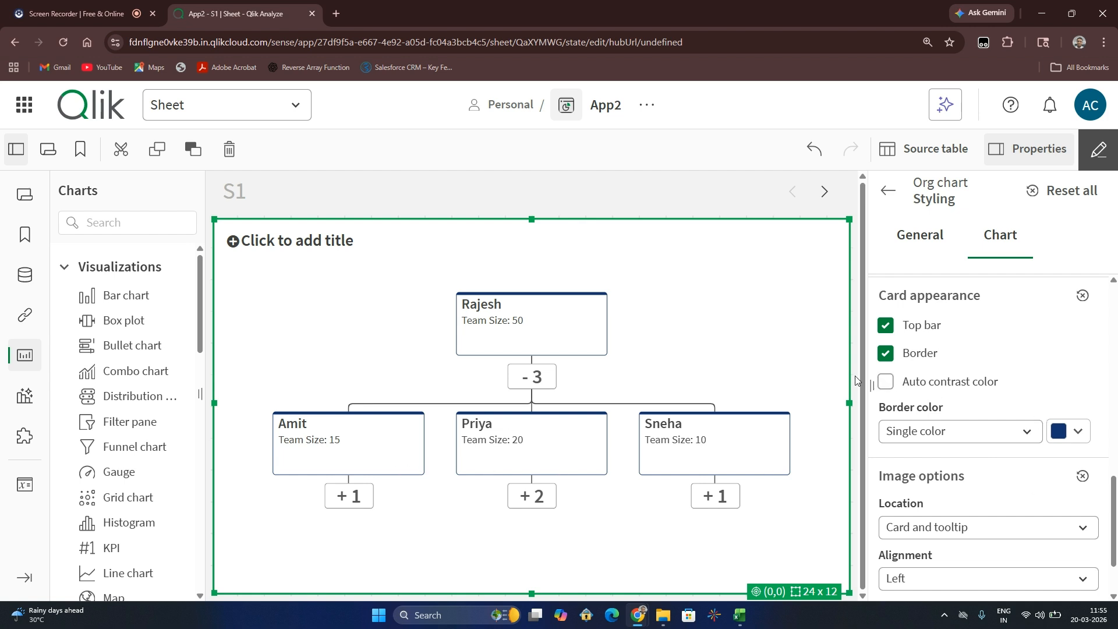
left_click(885, 326)
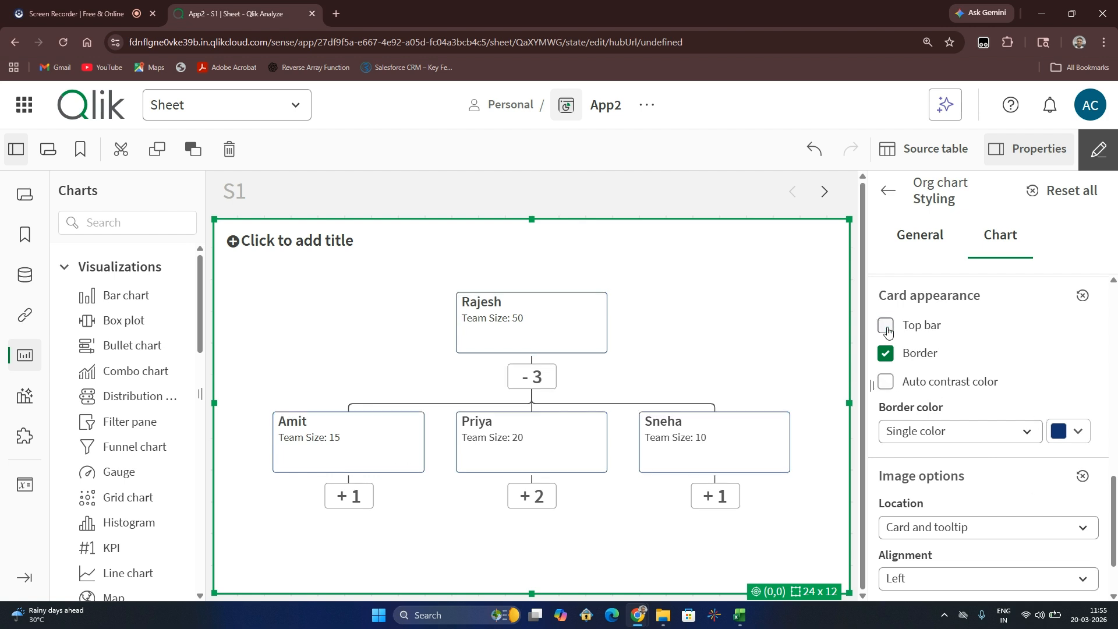
left_click(885, 326)
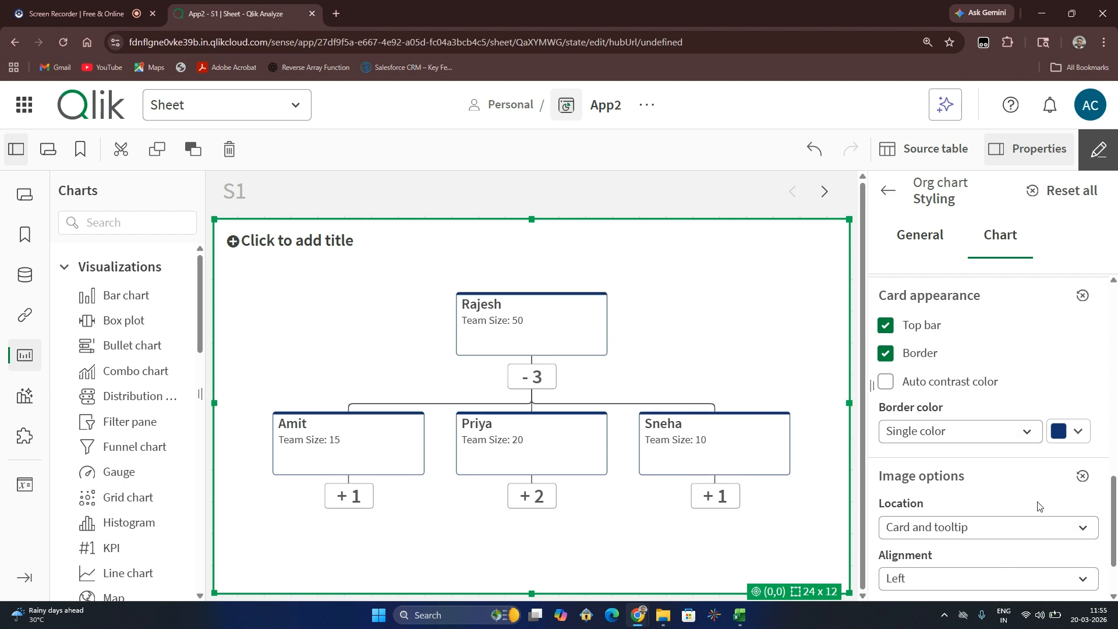
Step: Set the card image shape to Round in the image options
scroll(1038, 505, "down", 2)
left_click(900, 544)
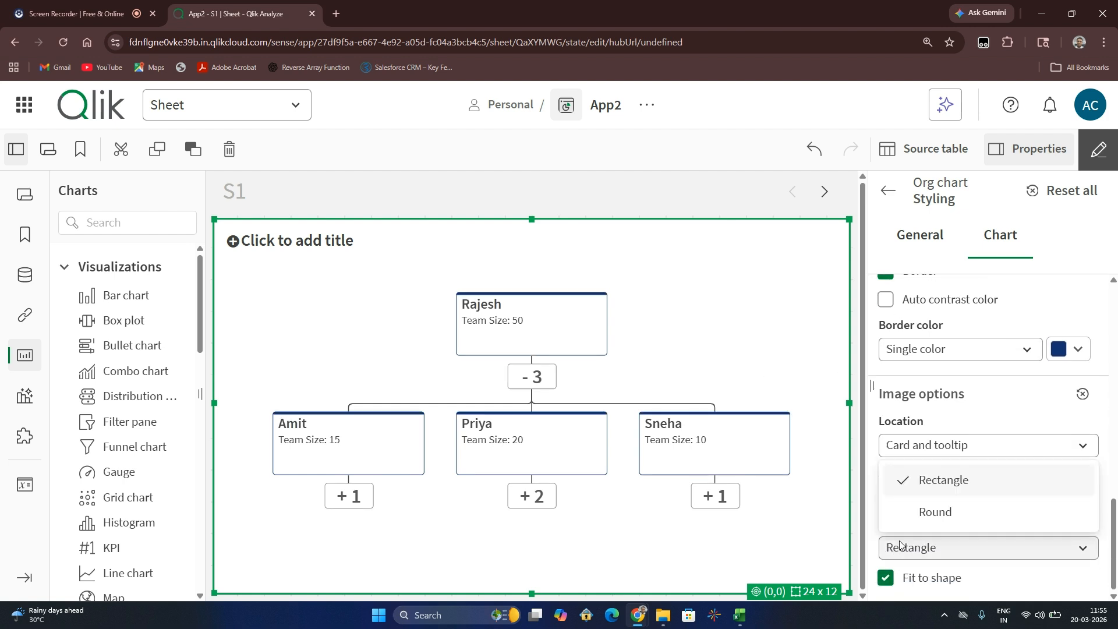
left_click(910, 513)
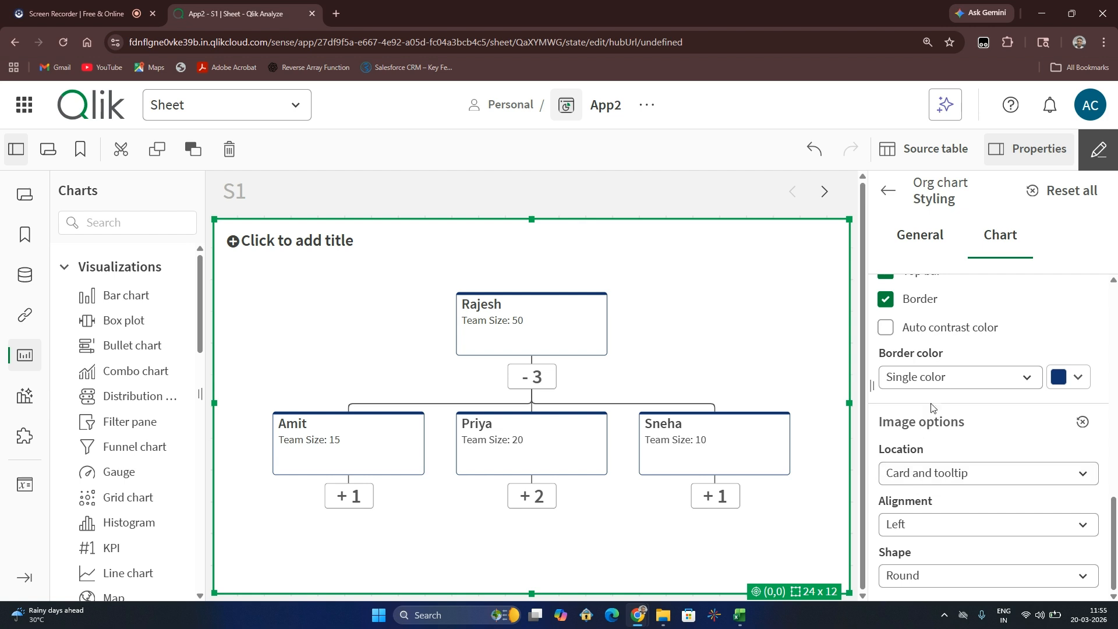
Step: Set the card background color to By expression and apply the expression Blue()
scroll(935, 376, "up", 3)
scroll(928, 395, "up", 3)
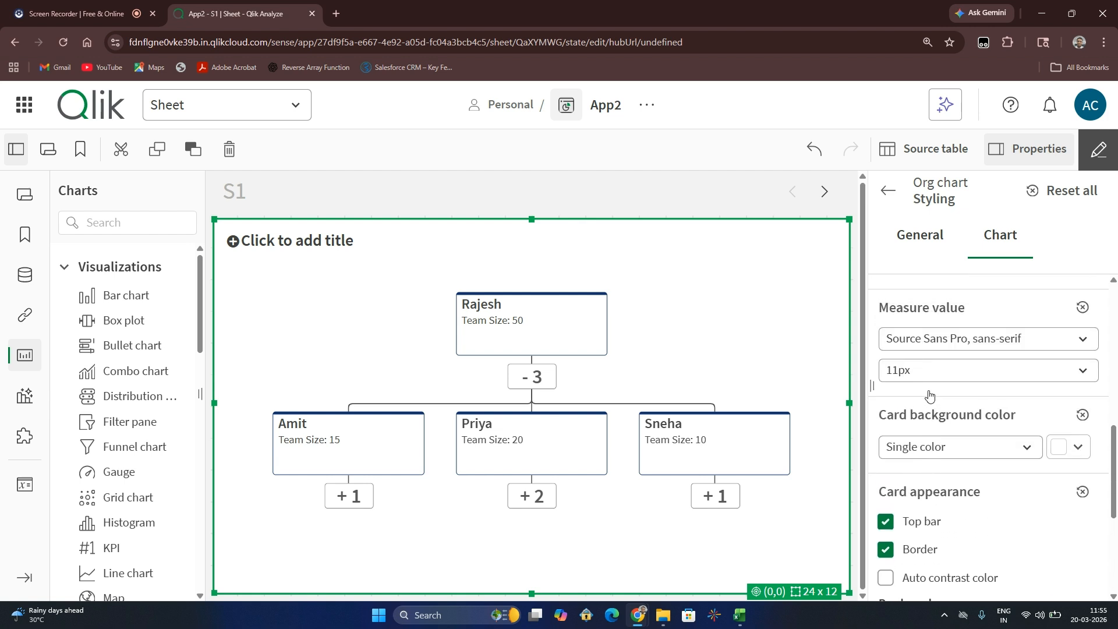
left_click(983, 479)
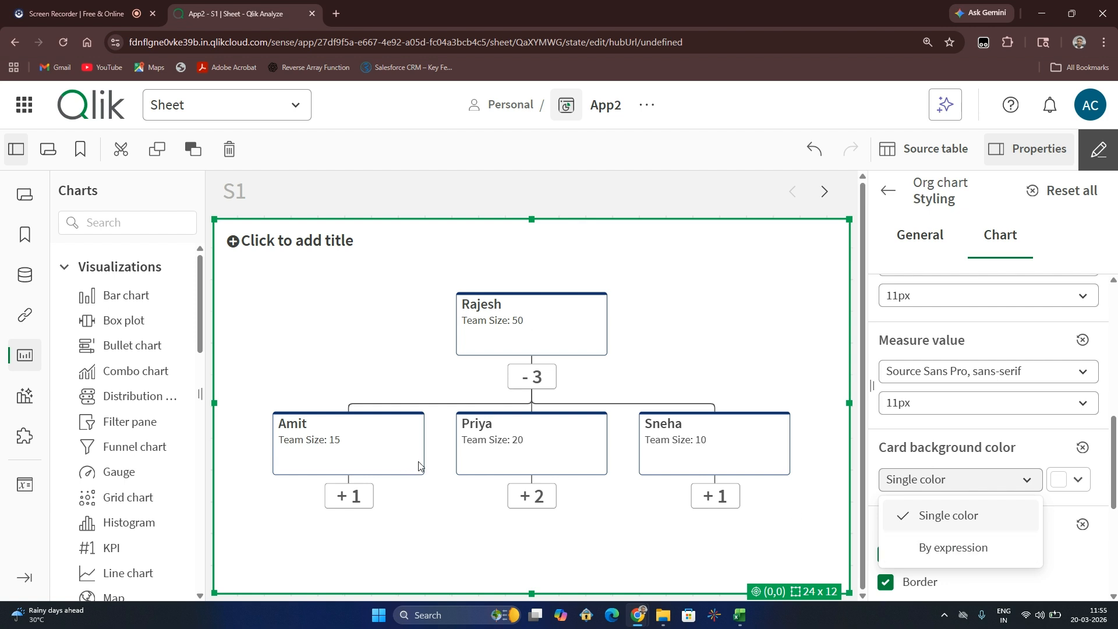
left_click(938, 550)
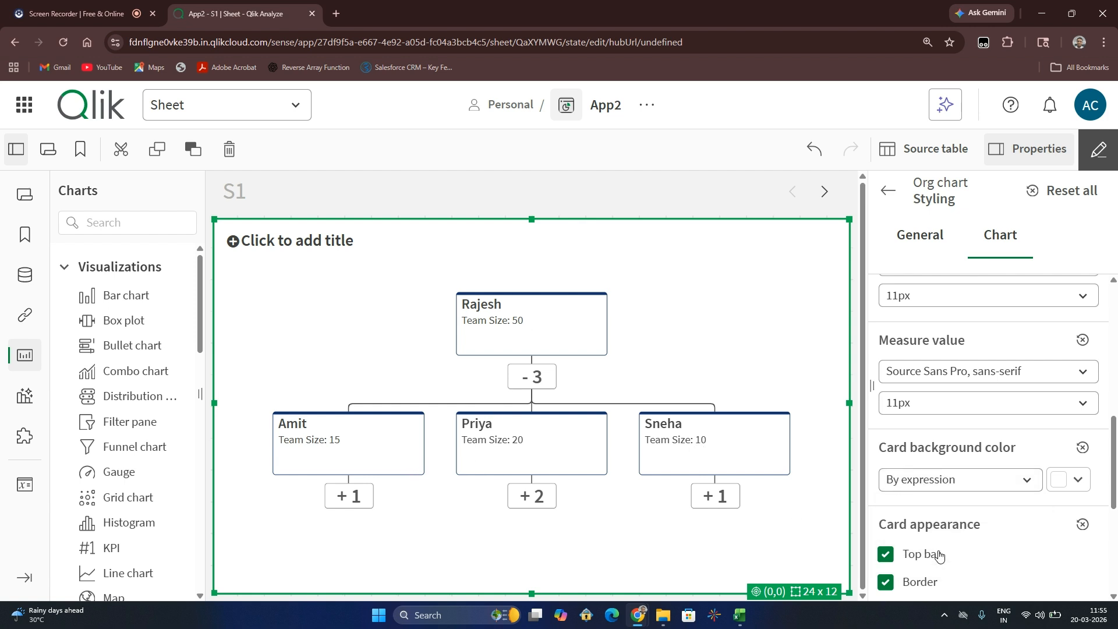
scroll(1070, 486, "down", 2)
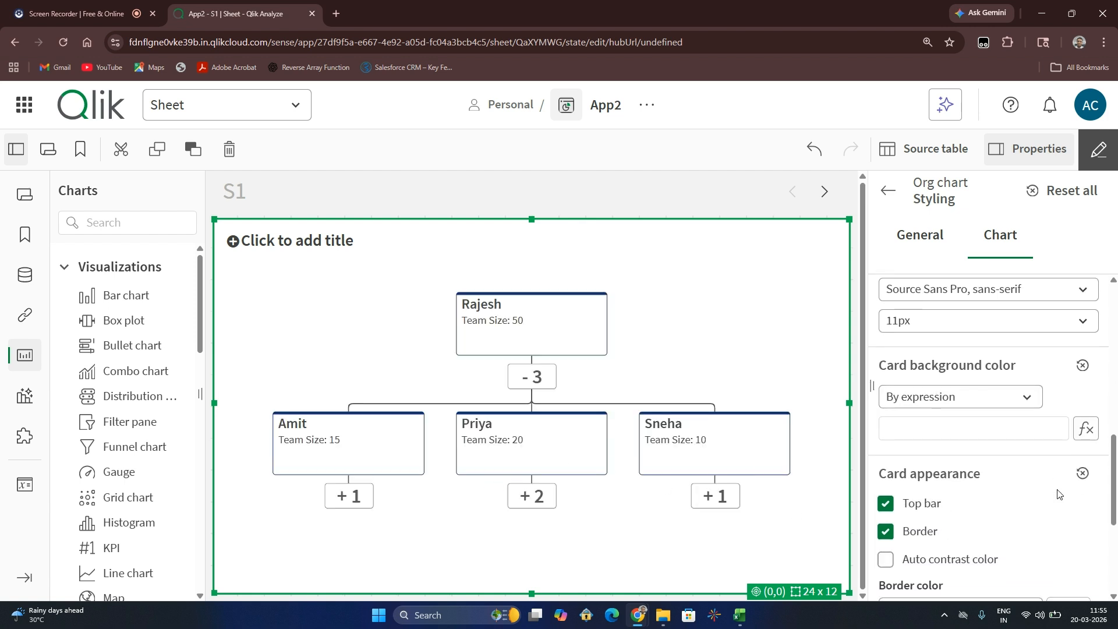
left_click(973, 410)
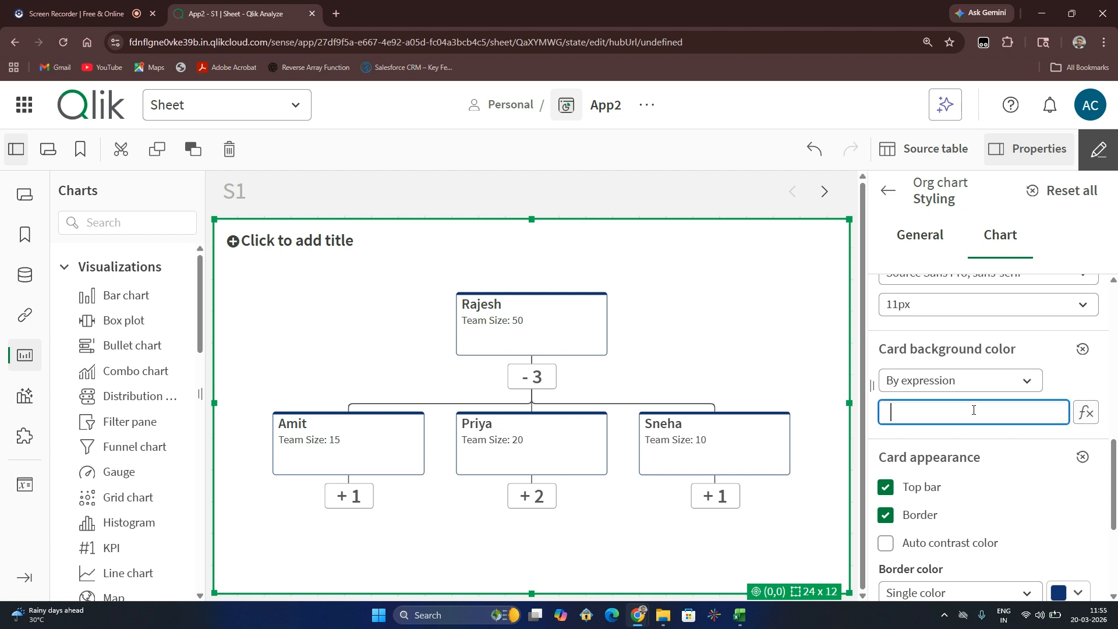
type("=")
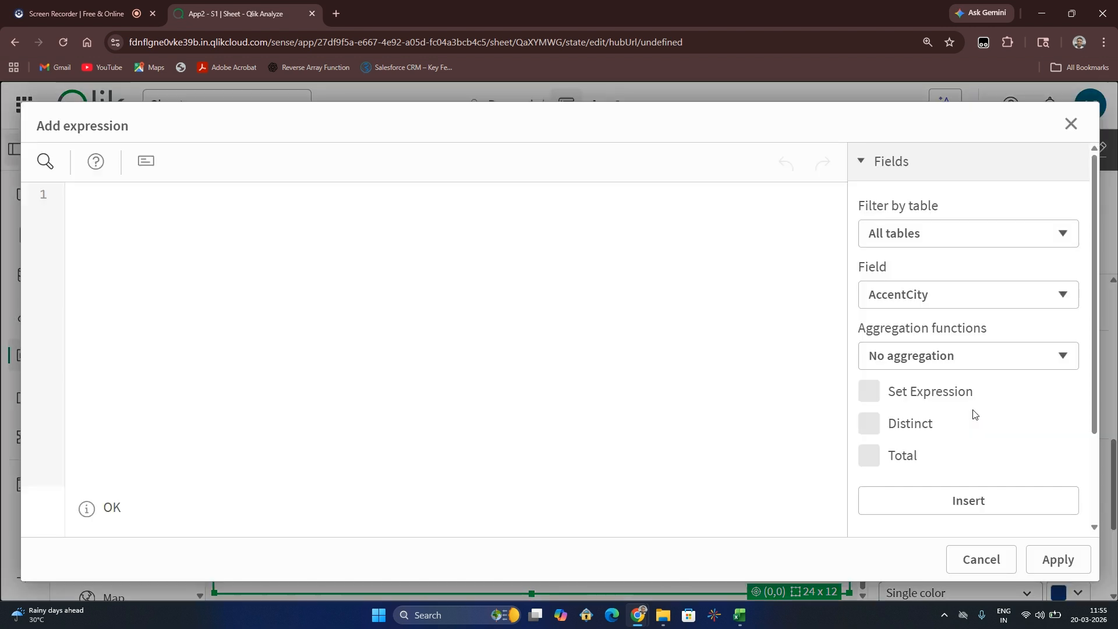
left_click(362, 194)
type("Blue")
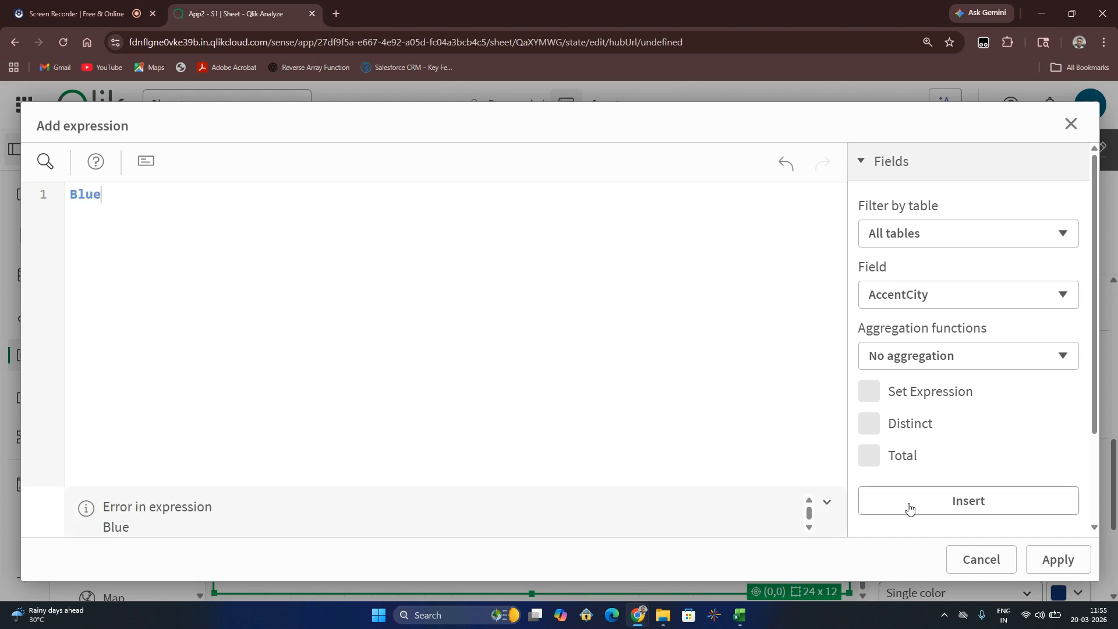
type("()")
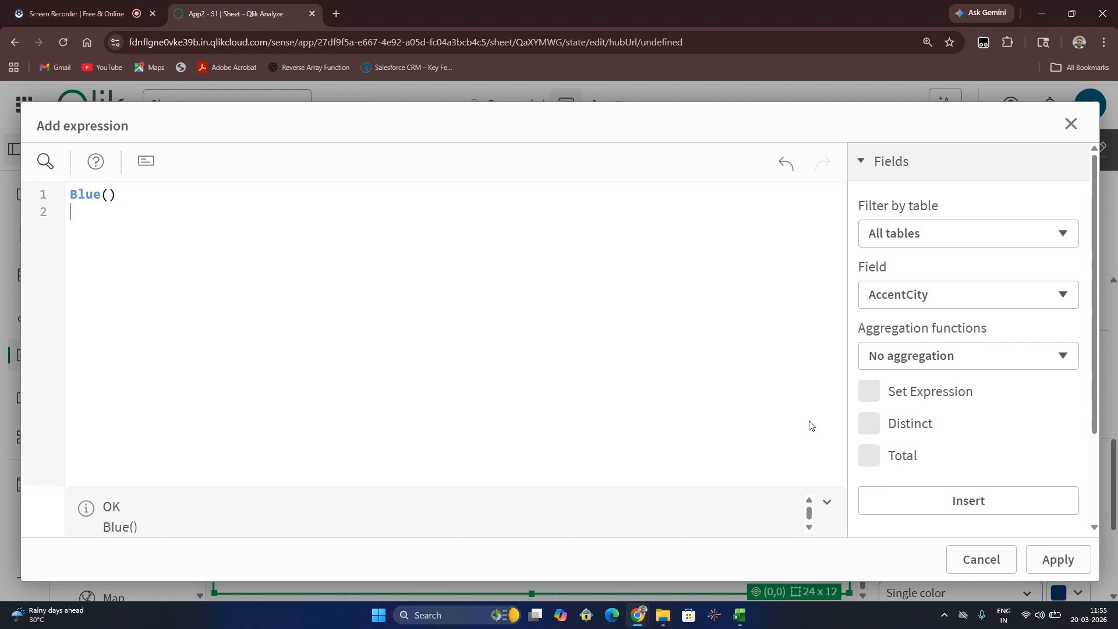
left_click(1057, 560)
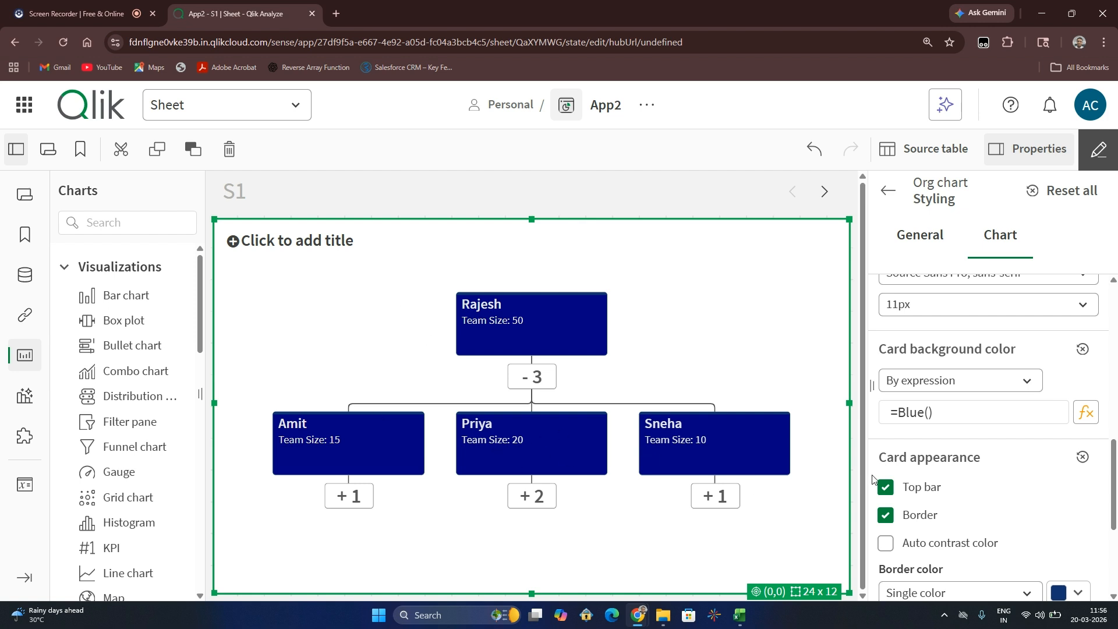
Step: Change the card background color expression to =Red()
left_click(1015, 380)
left_click(1015, 379)
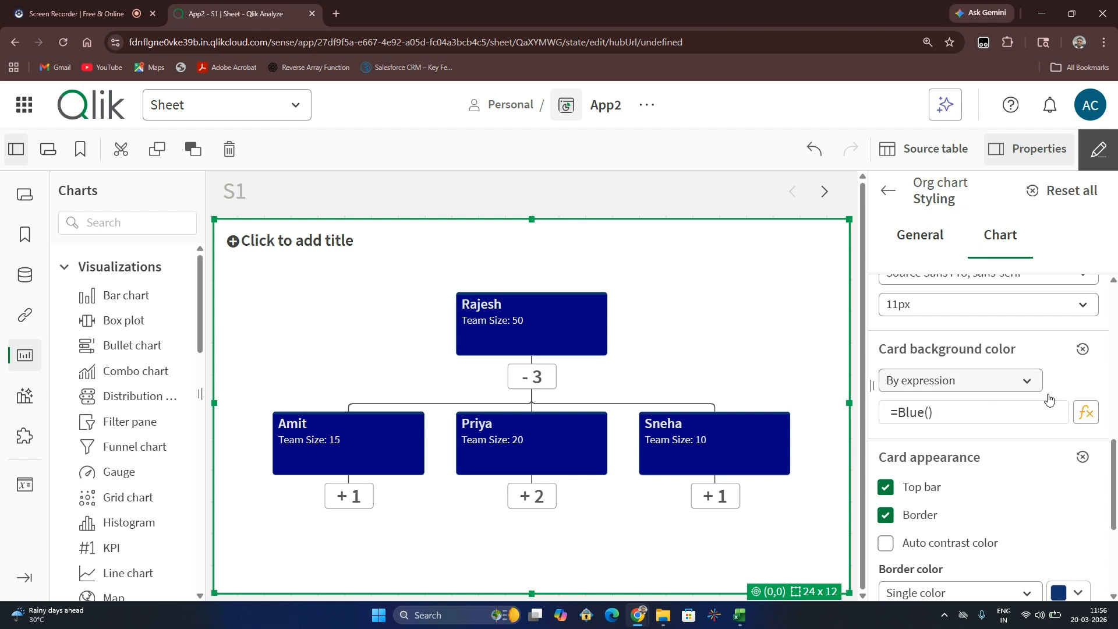
left_click(1022, 413)
key("BackSpace")
key("BackSpace")
key("BackSpace")
type("refREed()")
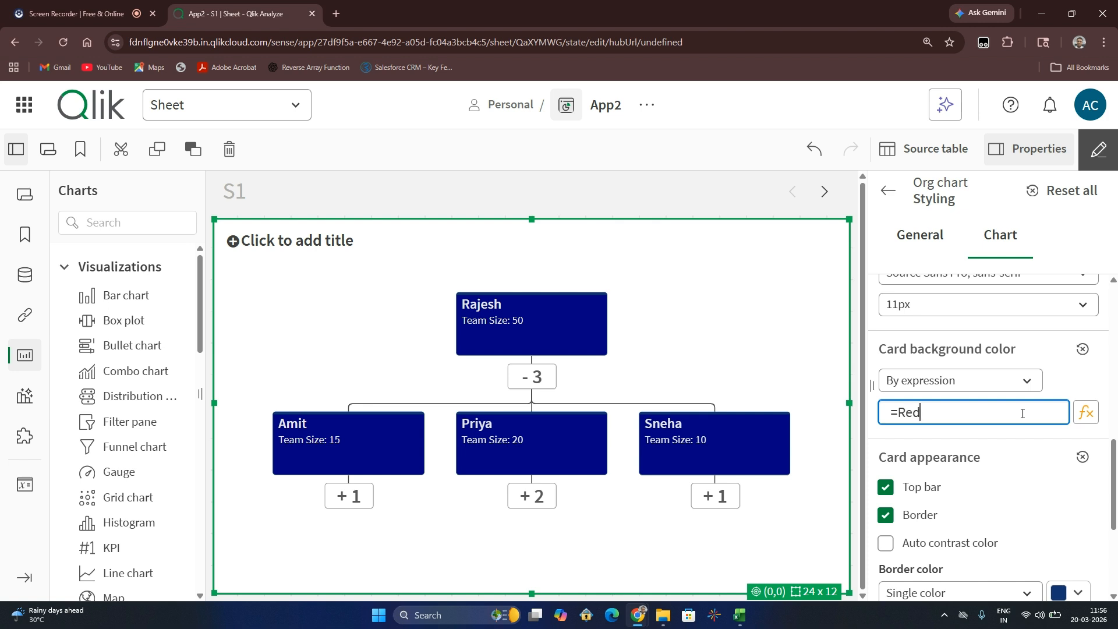
left_click(1070, 379)
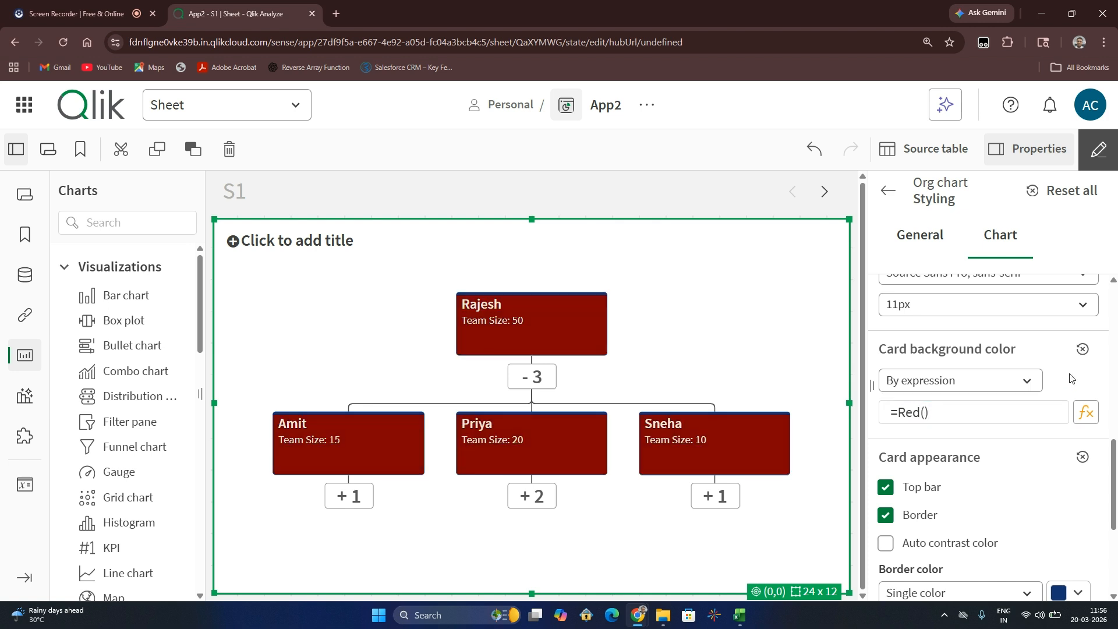
Step: Try =Orange() as the card background color expression
left_click(919, 412)
key("BackSpace")
key("BackSpace")
key("BackSpace")
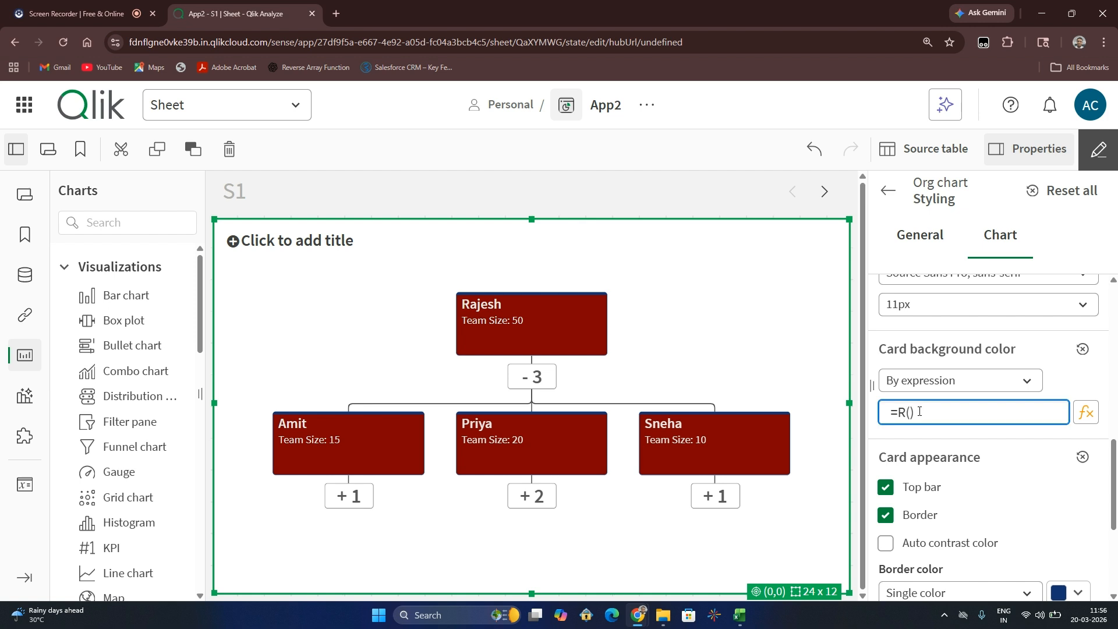
type("Orange")
left_click(1045, 450)
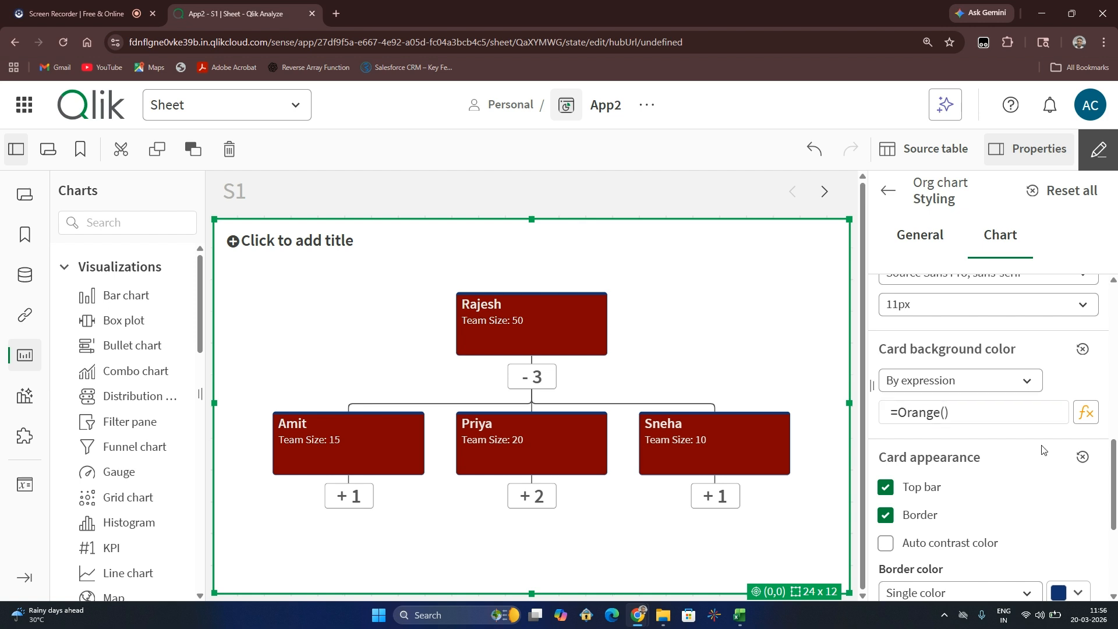
Step: Restore the card background color expression to =Blue()
left_click(939, 409)
key("Left")
key("BackSpace")
key("BackSpace")
key("BackSpace")
key("BackSpace")
key("BackSpace")
type("Blu")
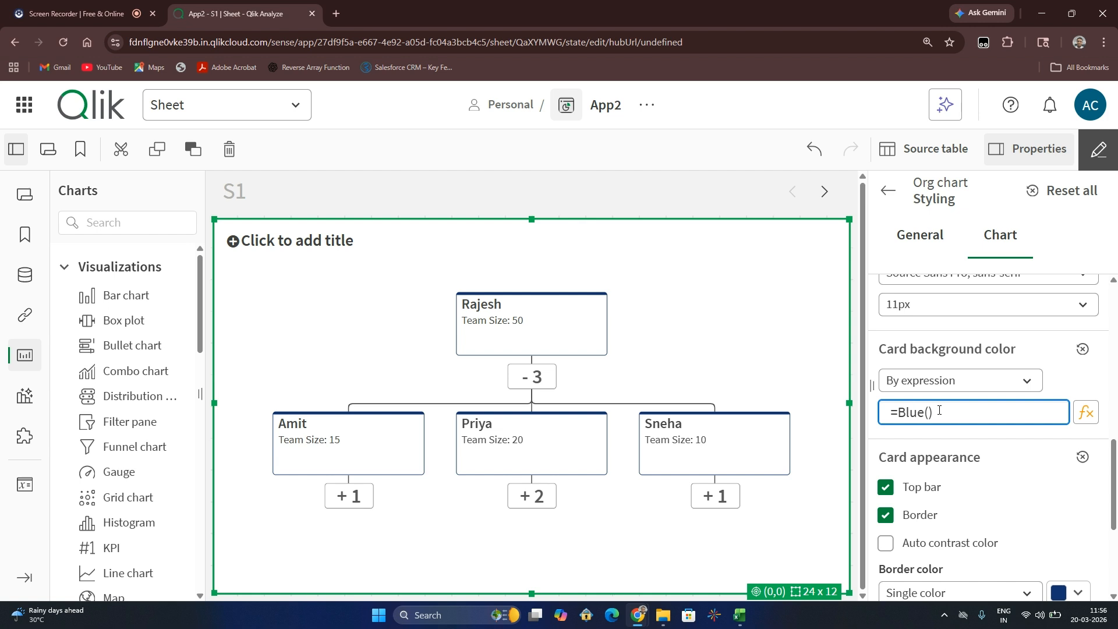
left_click(978, 471)
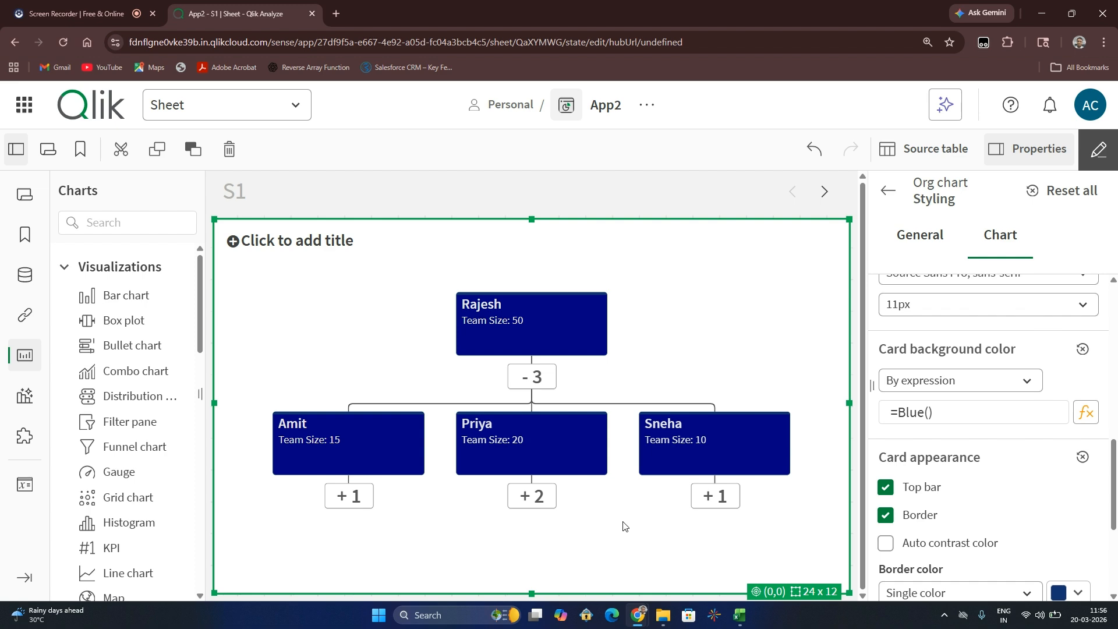
Step: Switch between the Excel workbook and Qlik to compare the managers' direct reports with the org chart's branches, ending in Qlik
key("alt+Tab")
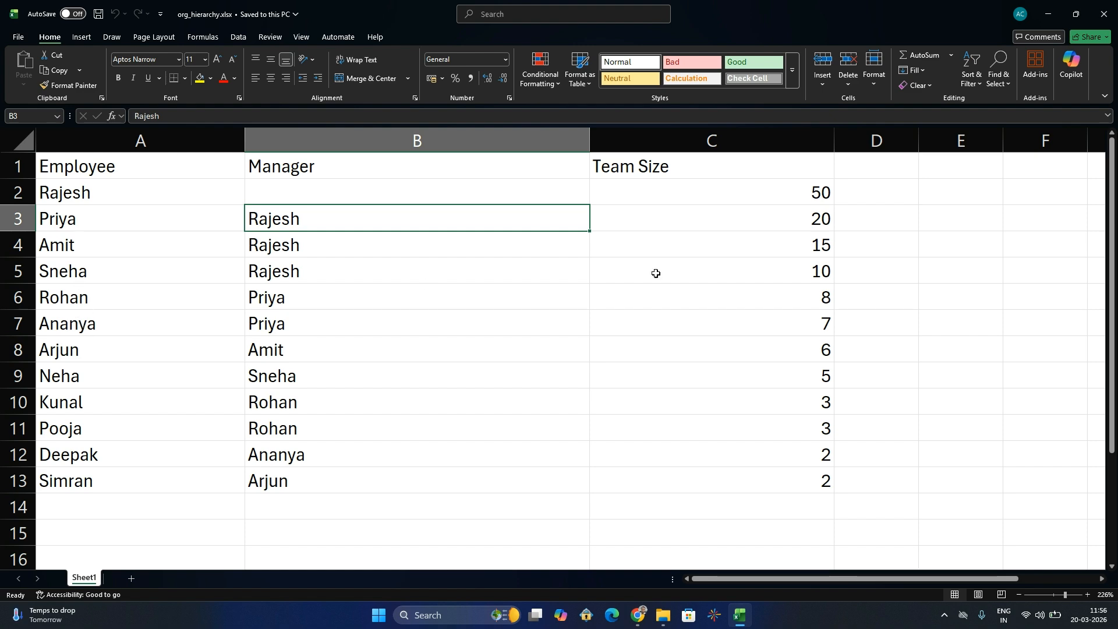
key("alt+Tab")
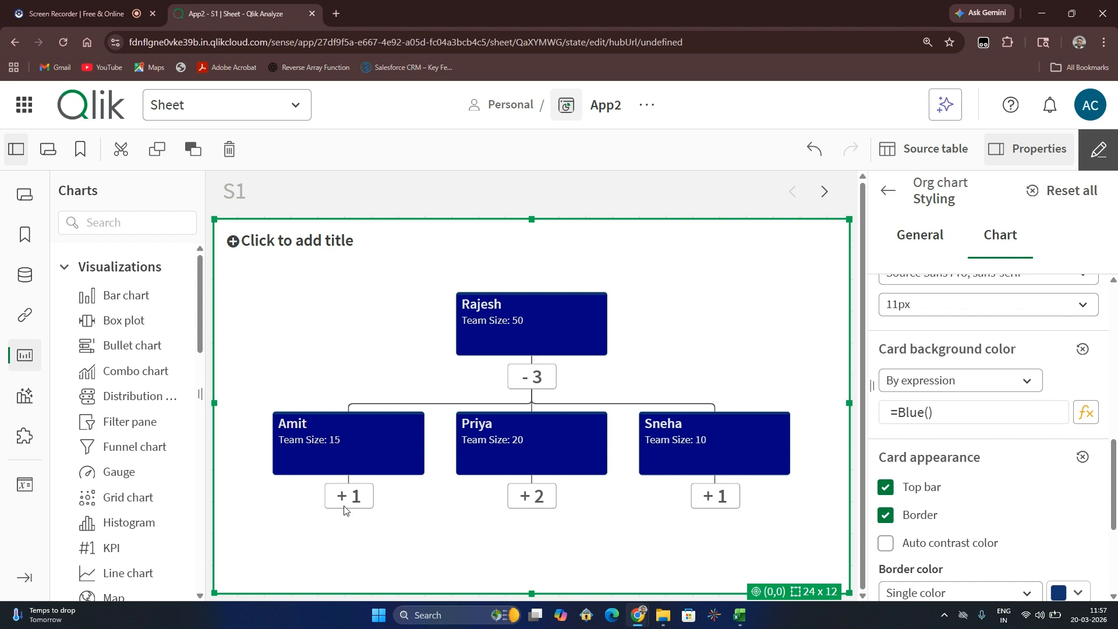
key("alt+Tab")
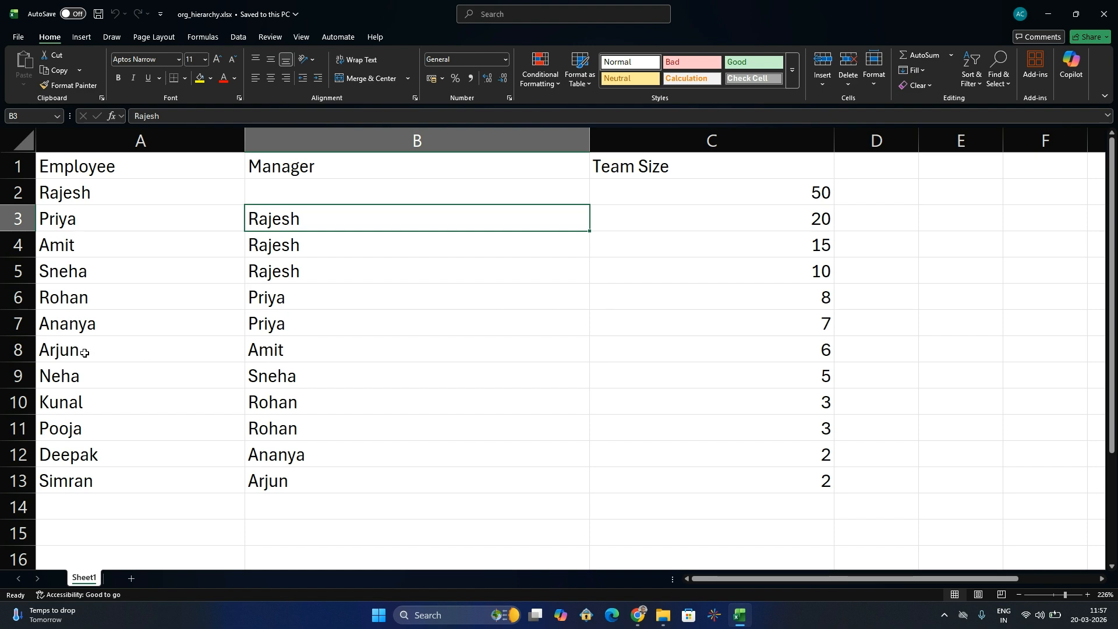
key("alt+Tab")
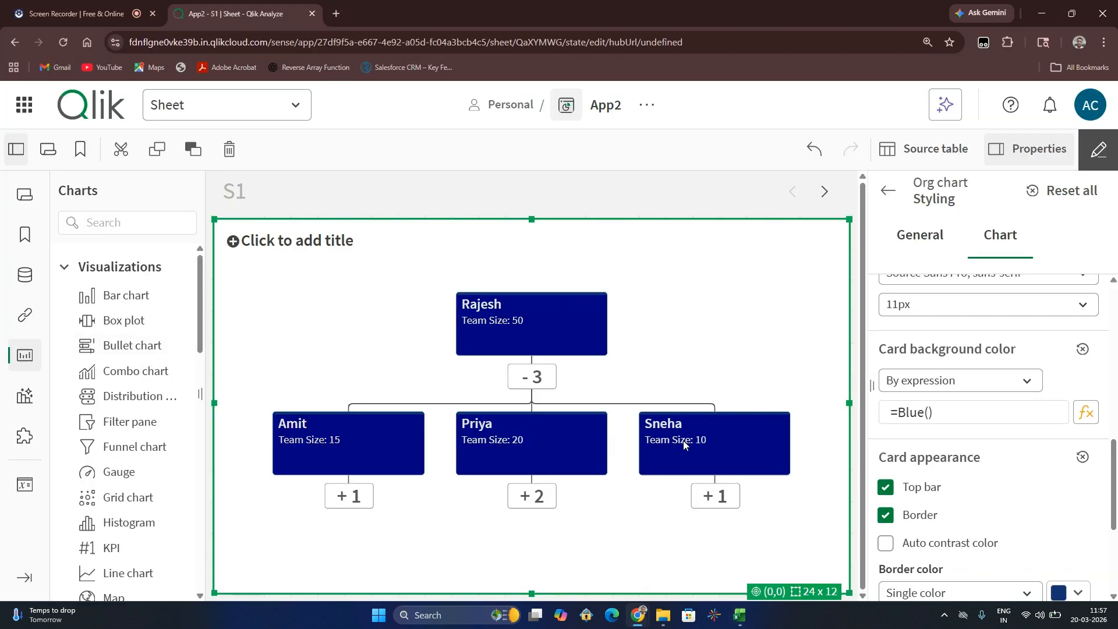
Step: Switch to the Excel workbook, check the manager of the employee in cell A9, and return to Qlik
key("alt")
key("Tab")
key("alt+Tab")
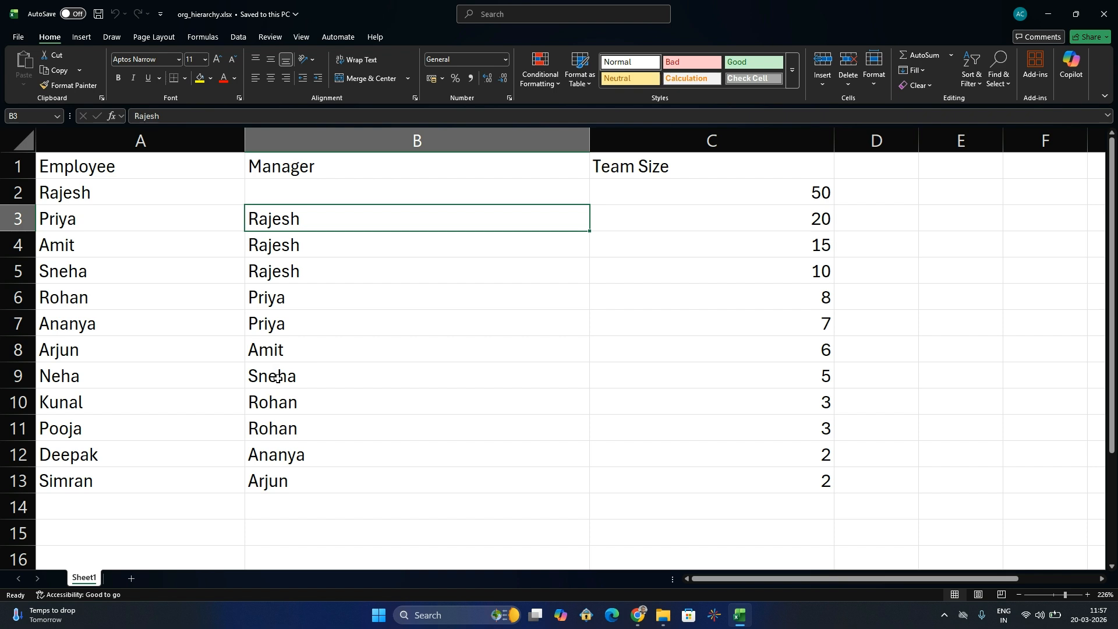
left_click(76, 374)
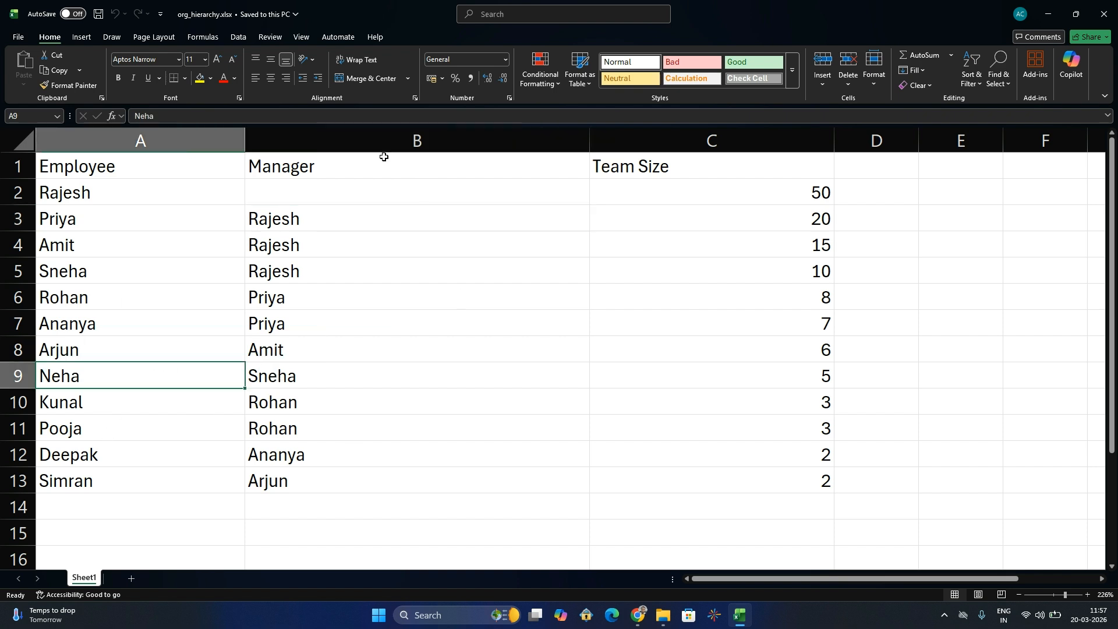
key("alt+Tab")
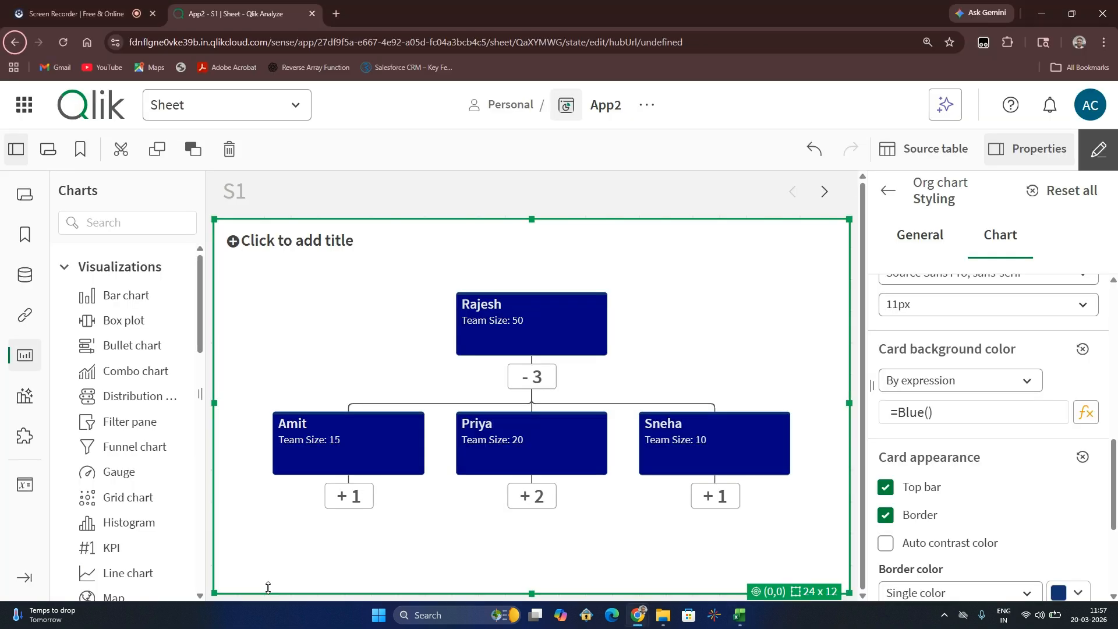